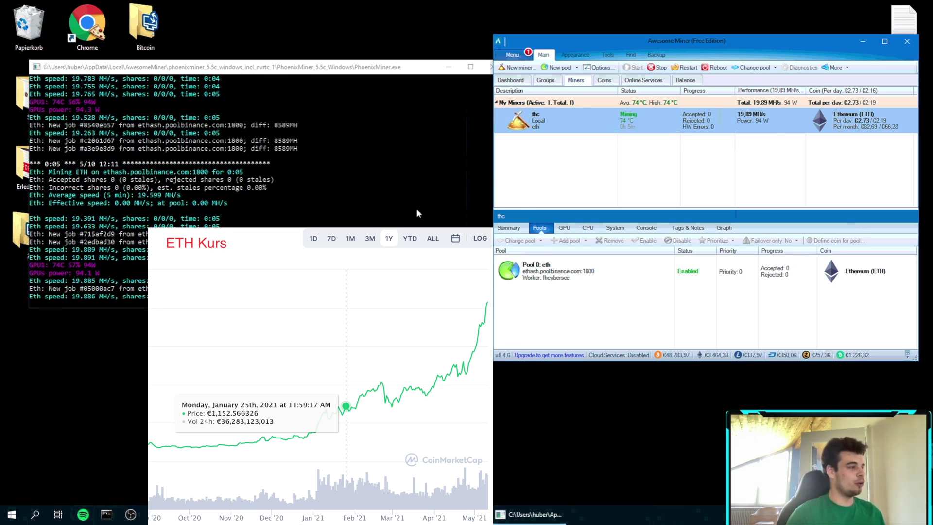
{"action": "left_click", "coordinate": [321, 69]}
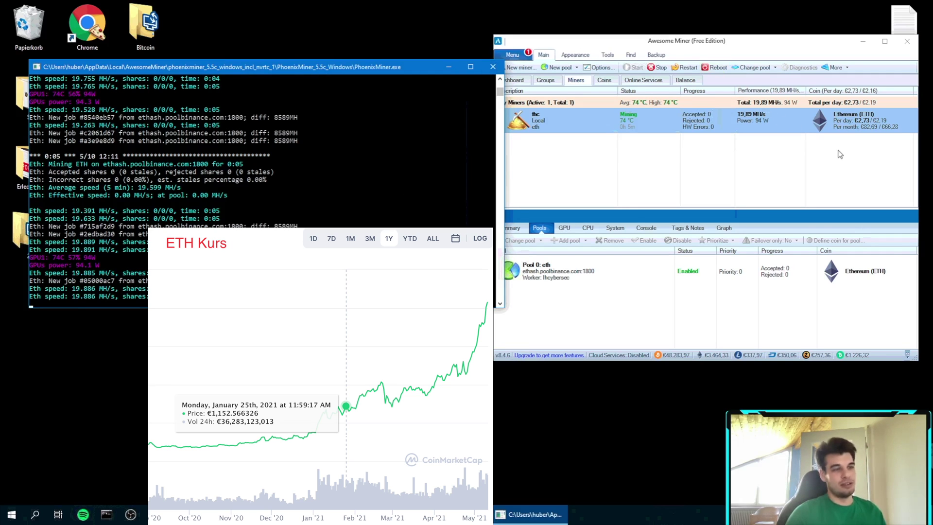
{"action": "left_click", "coordinate": [876, 129]}
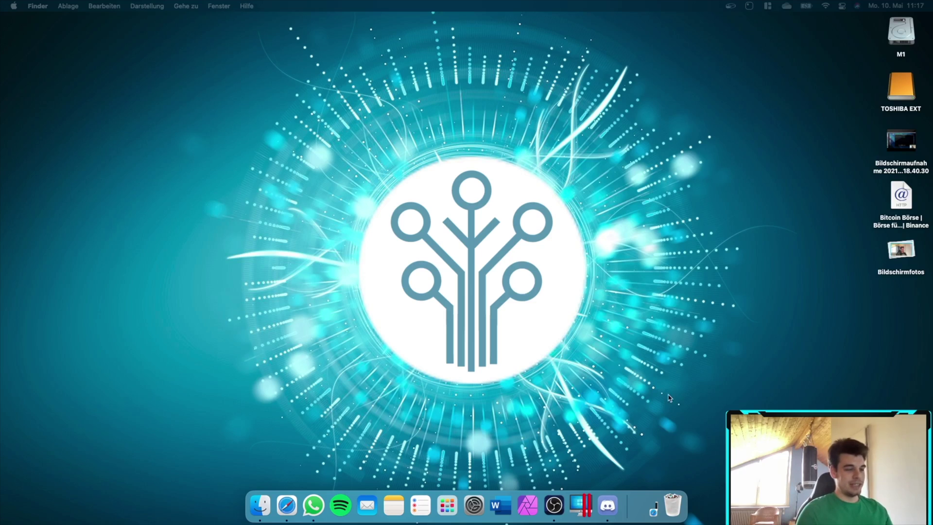
Switch to Safari with the Binance site and open the form for creating a free account
{"action": "left_click", "coordinate": [647, 504]}
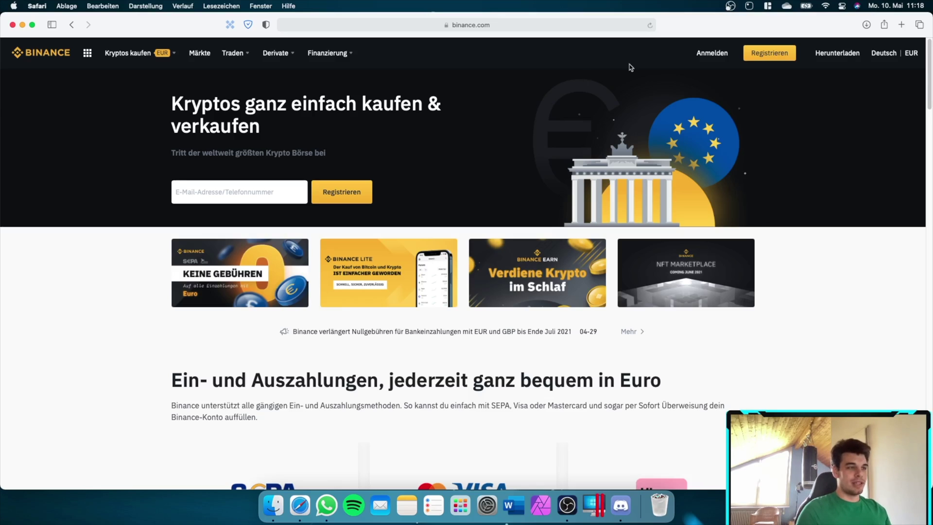
{"action": "left_click", "coordinate": [713, 55]}
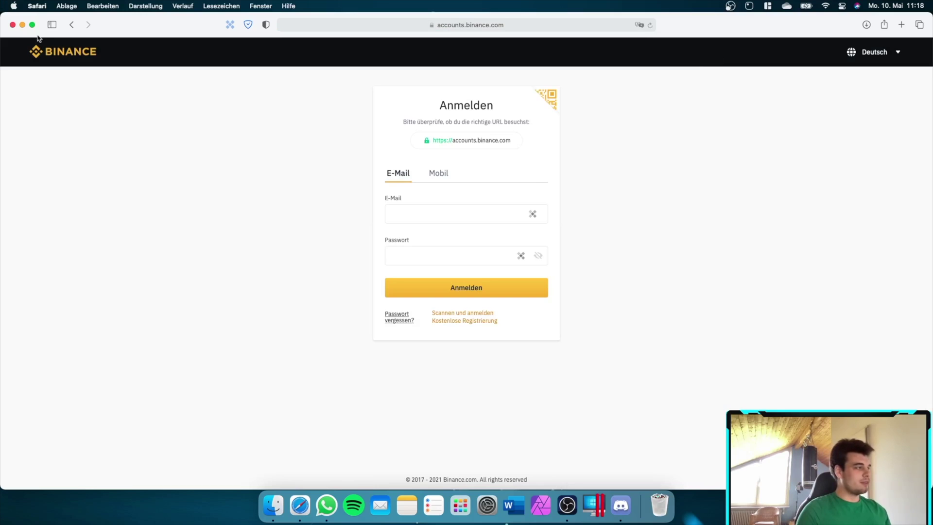
{"action": "left_click", "coordinate": [71, 30]}
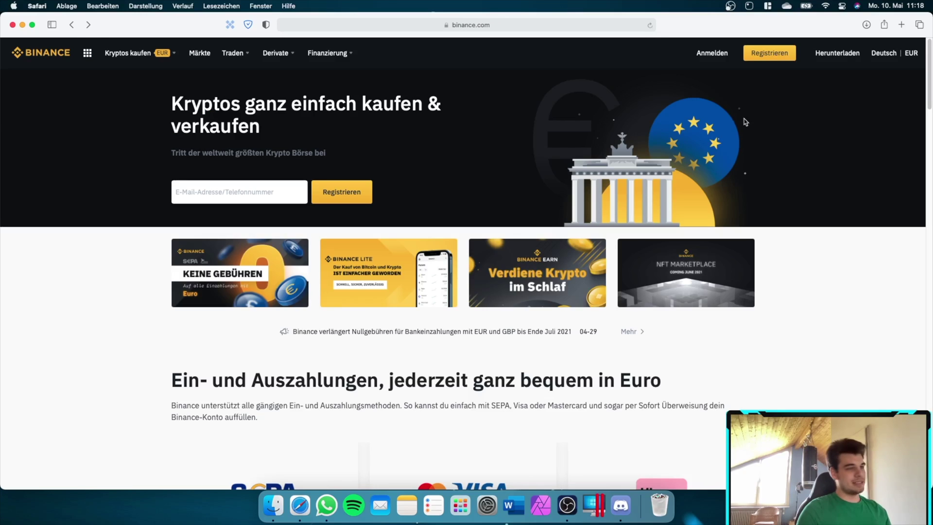
{"action": "left_click", "coordinate": [759, 60]}
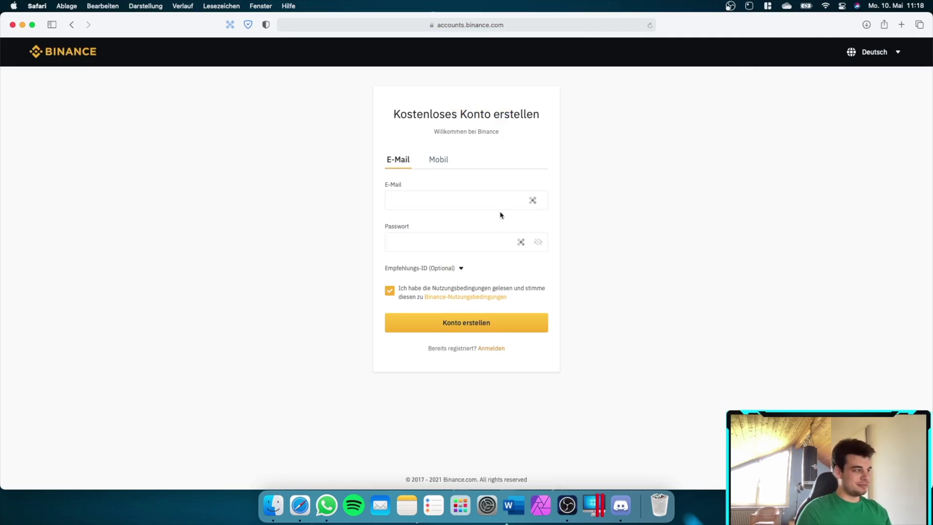
Start the registration at the e-mail field and fit the puzzle piece into its gap for the security check
{"action": "left_click", "coordinate": [451, 203]}
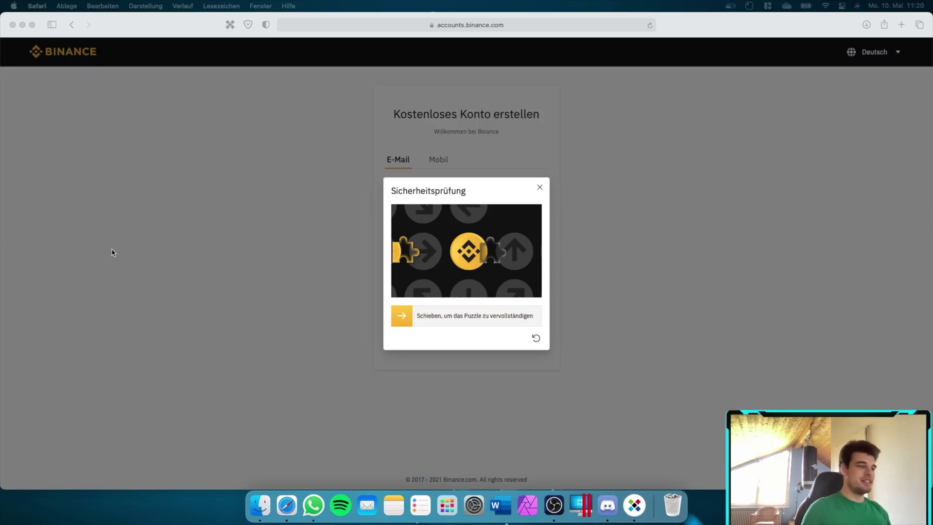
{"action": "left_click", "coordinate": [411, 252]}
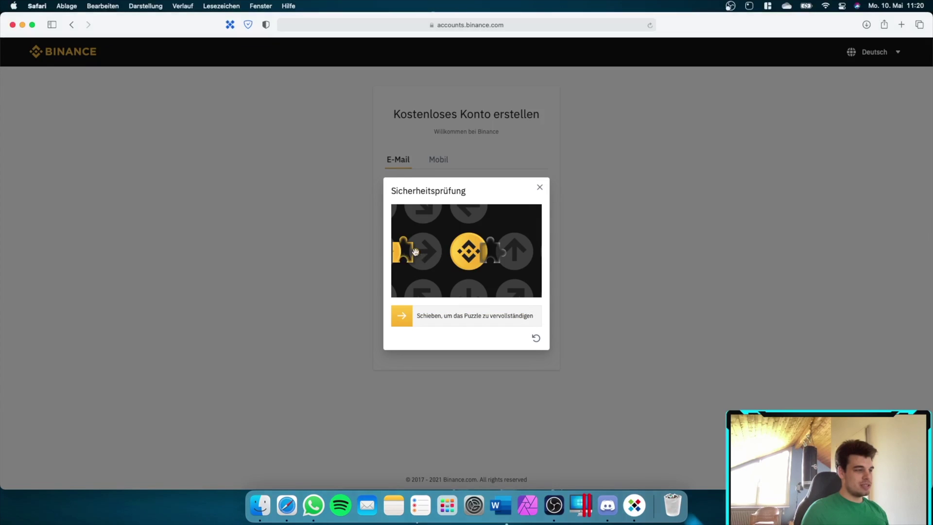
{"action": "left_click_drag", "start_coordinate": [400, 253], "coordinate": [487, 263]}
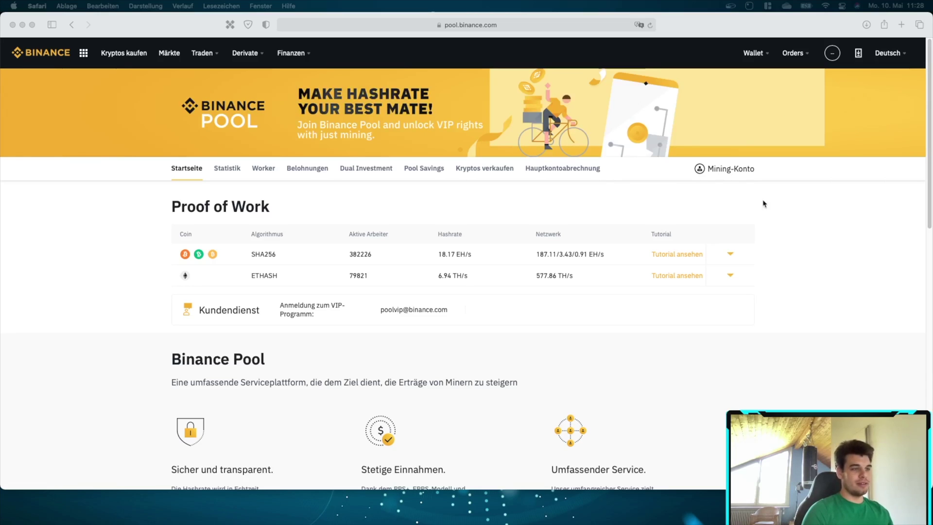
Create an Ethash mining account named lhcybersec in Binance Pool with the remark "video"
{"action": "left_click", "coordinate": [723, 172]}
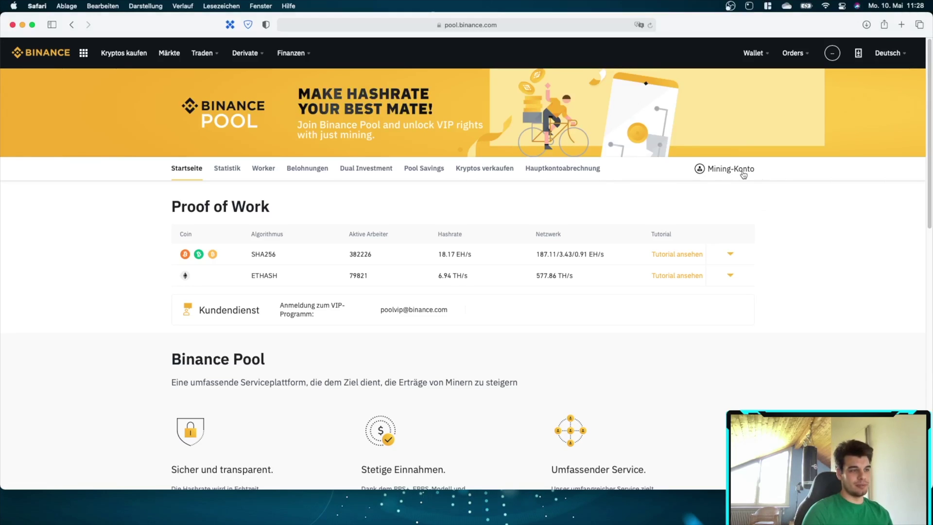
{"action": "left_click", "coordinate": [744, 174]}
{"action": "left_click", "coordinate": [419, 219]}
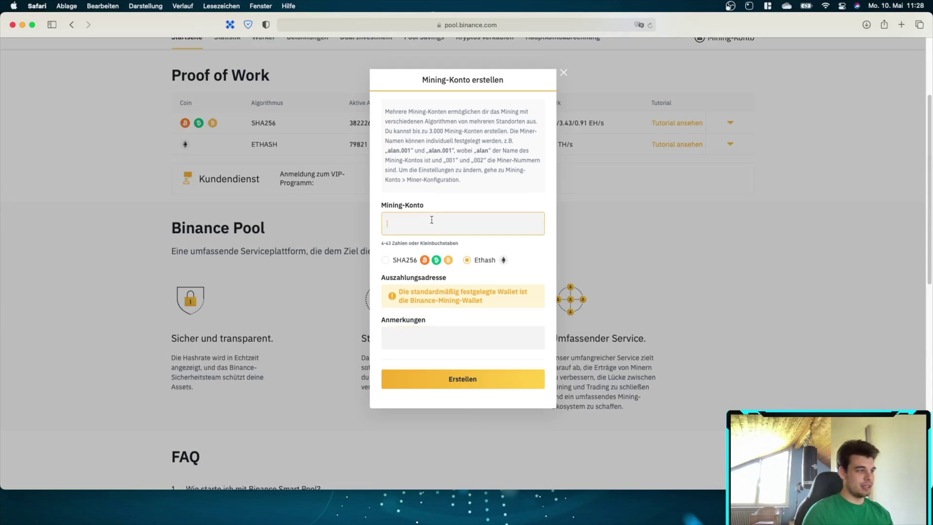
{"action": "type", "text": "lhcybersec"}
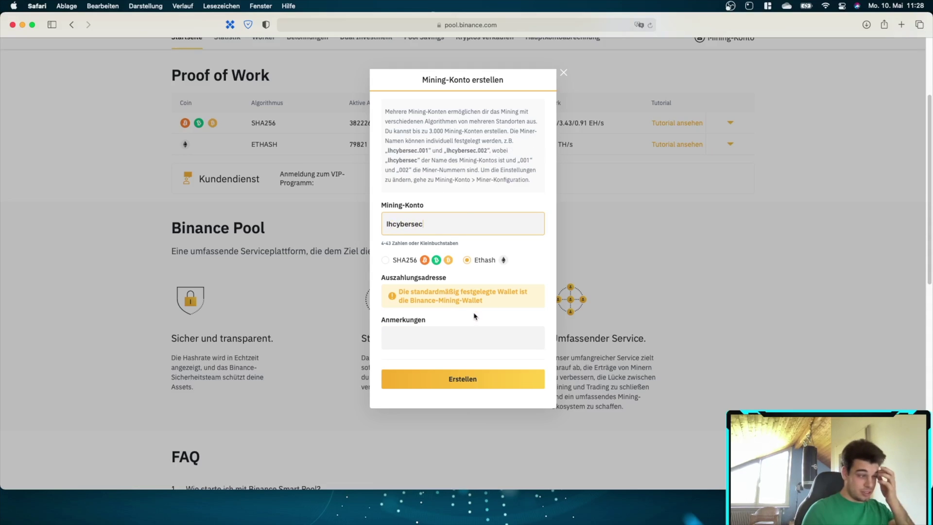
{"action": "left_click", "coordinate": [476, 337]}
{"action": "type", "text": "video"}
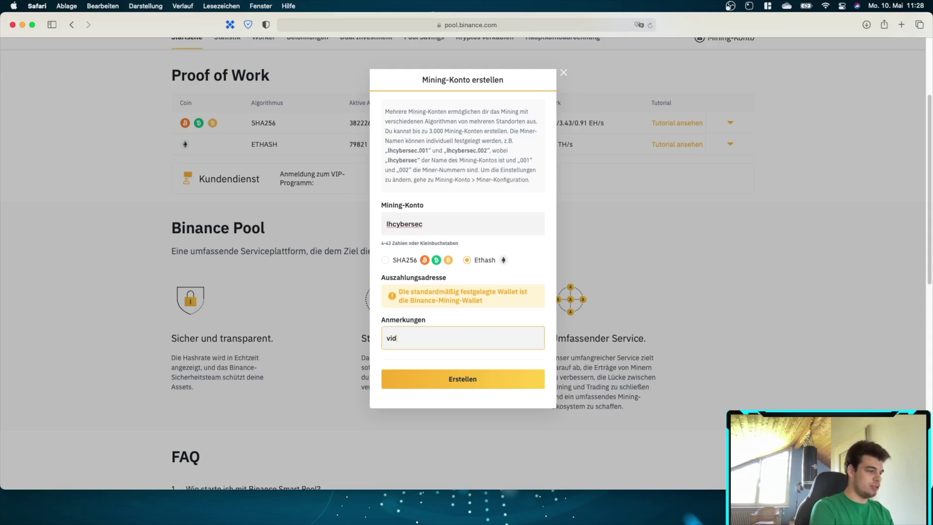
{"action": "left_click", "coordinate": [469, 383]}
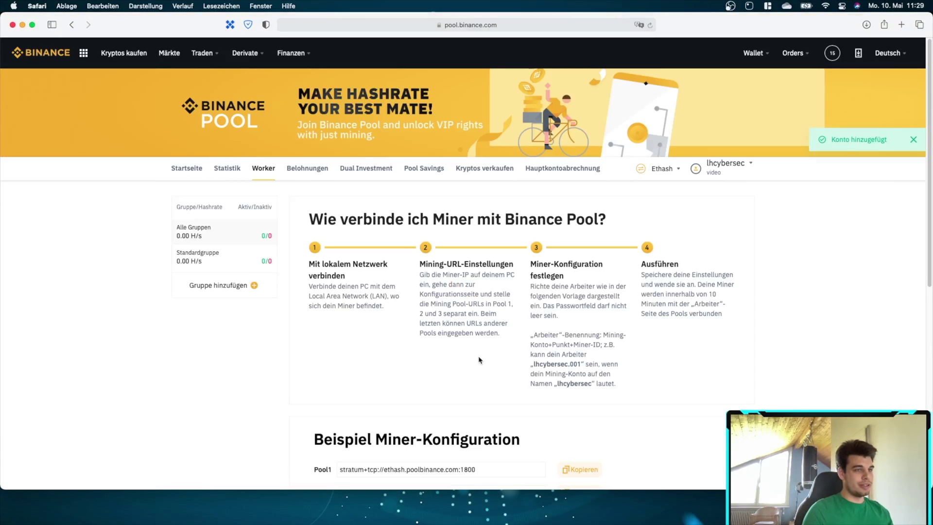
Examine the miner connection instructions and the pool addresses in the example miner configuration
{"action": "scroll", "coordinate": [470, 332], "scroll_direction": "down", "scroll_amount": 5}
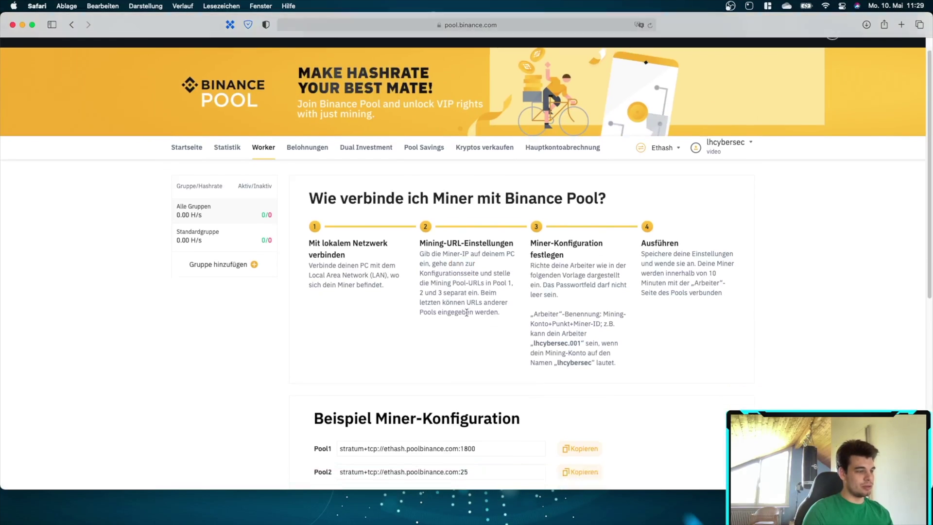
{"action": "left_click_drag", "start_coordinate": [484, 306], "coordinate": [377, 294]}
{"action": "left_click", "coordinate": [511, 295]}
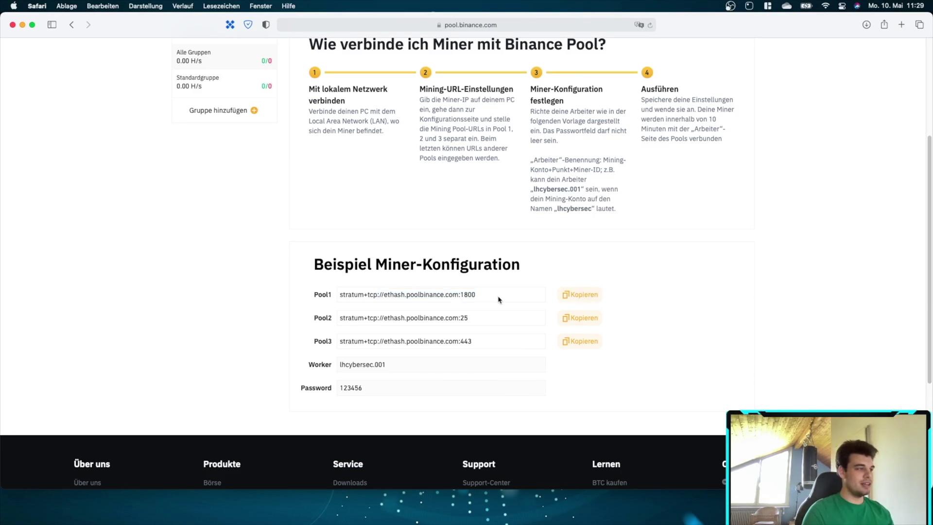
{"action": "scroll", "coordinate": [497, 300], "scroll_direction": "up", "scroll_amount": 1}
{"action": "scroll", "coordinate": [497, 300], "scroll_direction": "up", "scroll_amount": 2}
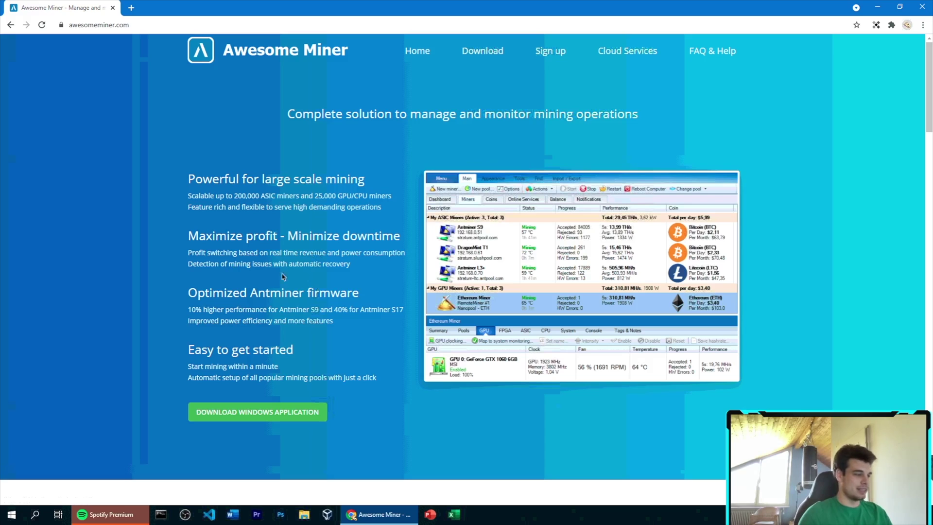
Open the Windows downloads on the Awesome Miner site in Chrome and start downloading the Awesome Miner Installer
{"action": "left_click", "coordinate": [283, 419]}
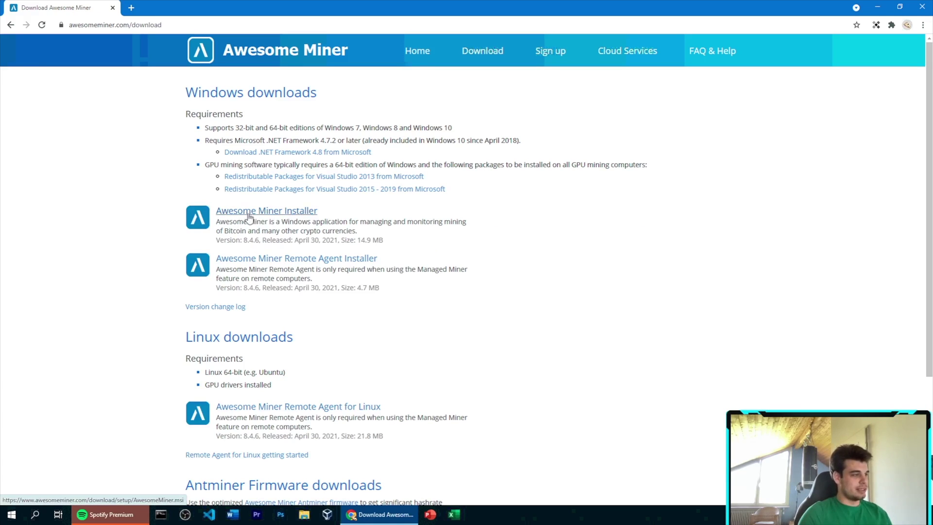
{"action": "left_click", "coordinate": [258, 214]}
{"action": "left_click", "coordinate": [265, 218]}
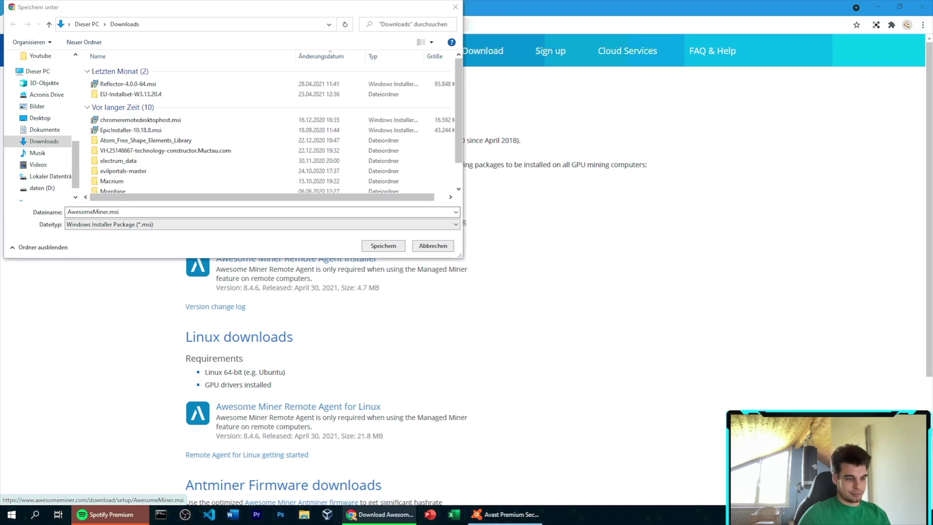
Stop all Avast protection modules and approve the security confirmation
{"action": "mouse_move", "coordinate": [758, 431]}
{"action": "left_click", "coordinate": [718, 466]}
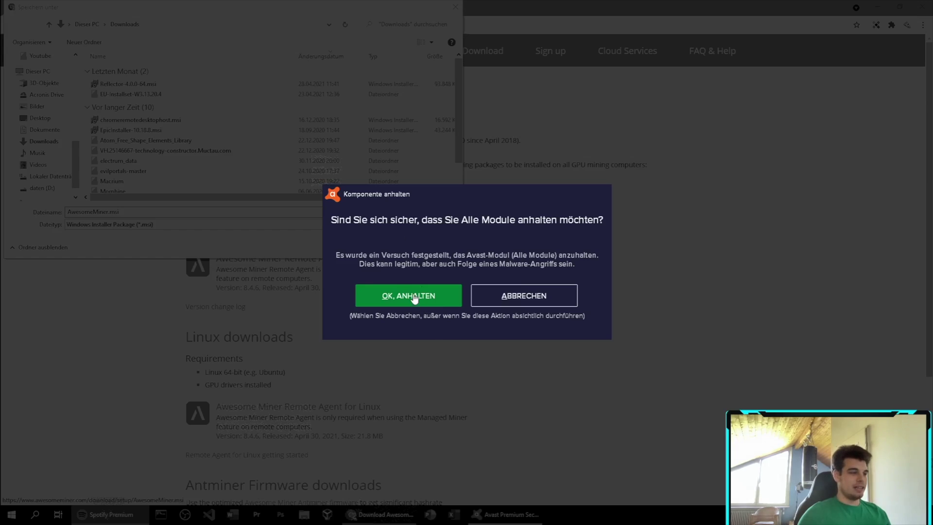
{"action": "left_click", "coordinate": [415, 296]}
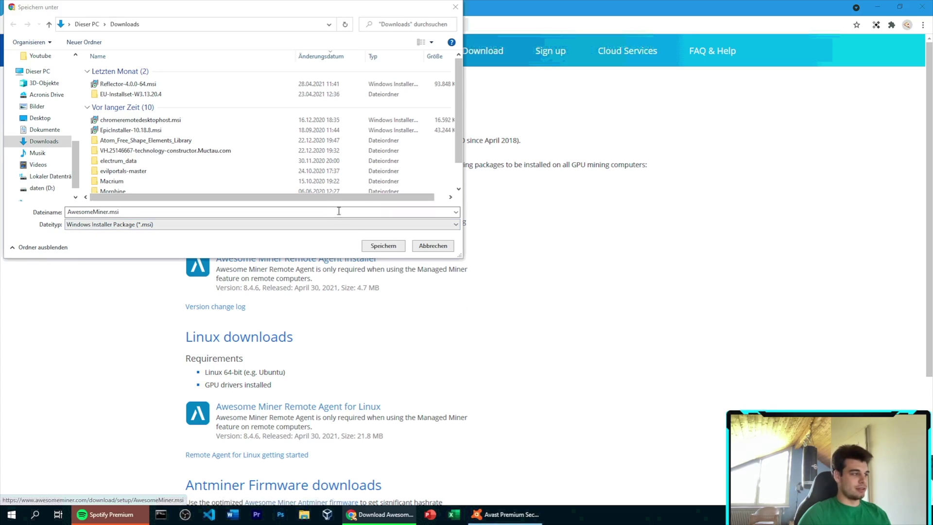
Save AwesomeMiner.msi in the Downloads folder and resume its interrupted download
{"action": "left_click", "coordinate": [375, 246]}
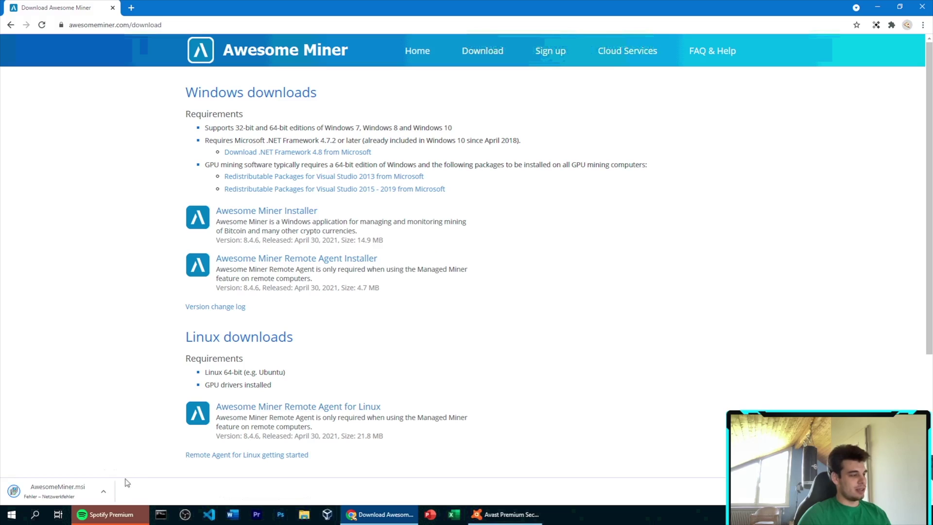
{"action": "left_click", "coordinate": [104, 490]}
{"action": "left_click", "coordinate": [115, 447]}
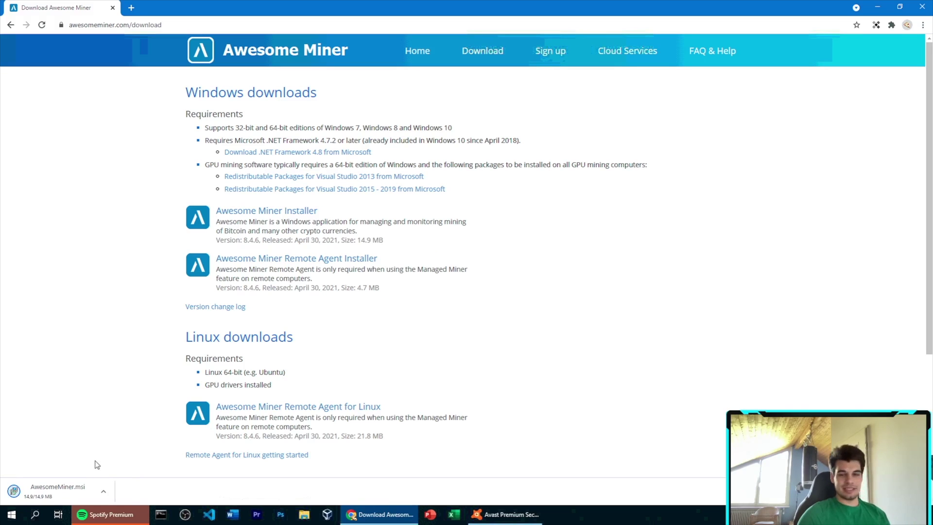
Launch the downloaded AwesomeMiner.msi, minimize the browser and dismiss the Avast threat notice
{"action": "left_click", "coordinate": [74, 491]}
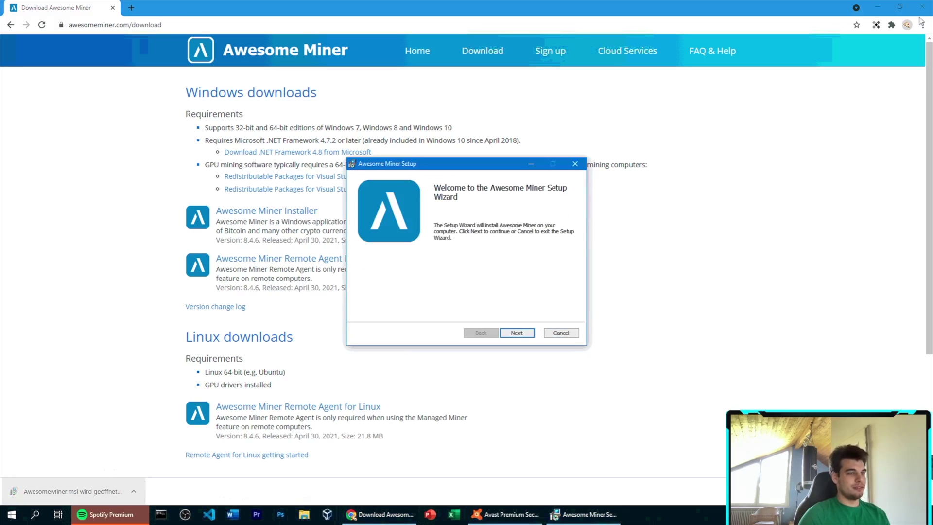
{"action": "left_click", "coordinate": [877, 7]}
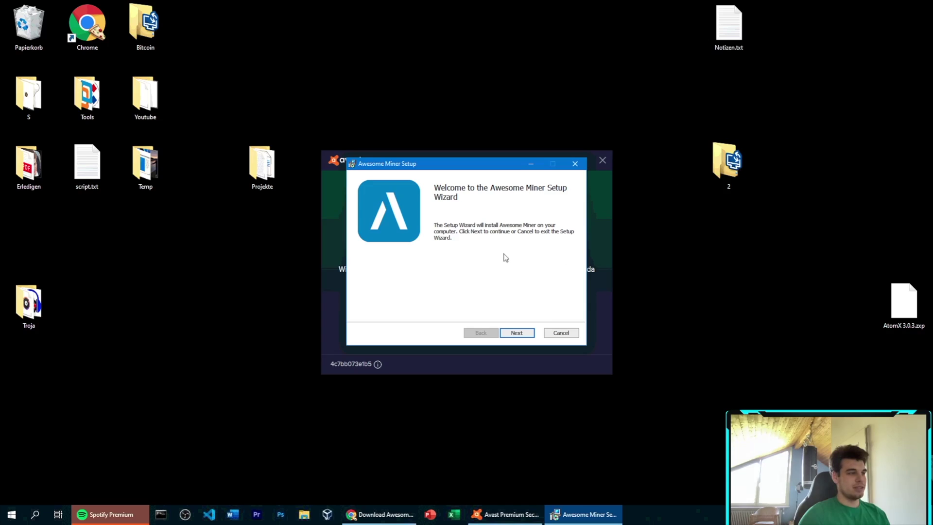
{"action": "left_click", "coordinate": [356, 204]}
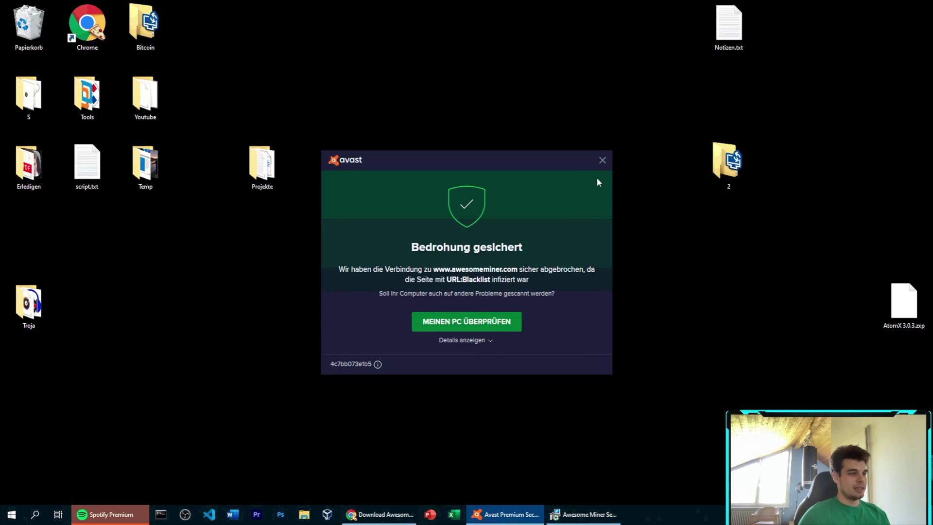
{"action": "left_click", "coordinate": [603, 161]}
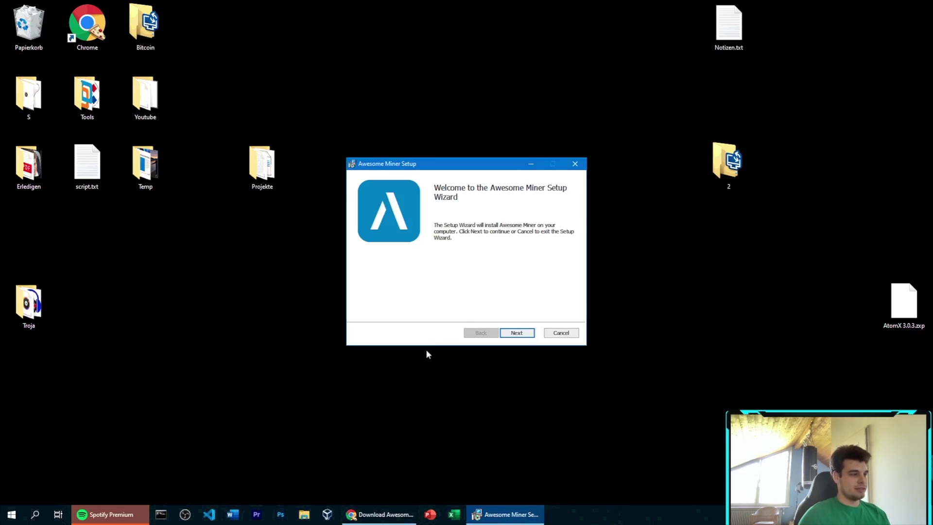
Accept the license agreement, install Awesome Miner with administrator permission and finish setup with the launch option enabled
{"action": "left_click", "coordinate": [517, 333]}
{"action": "left_click", "coordinate": [426, 311]}
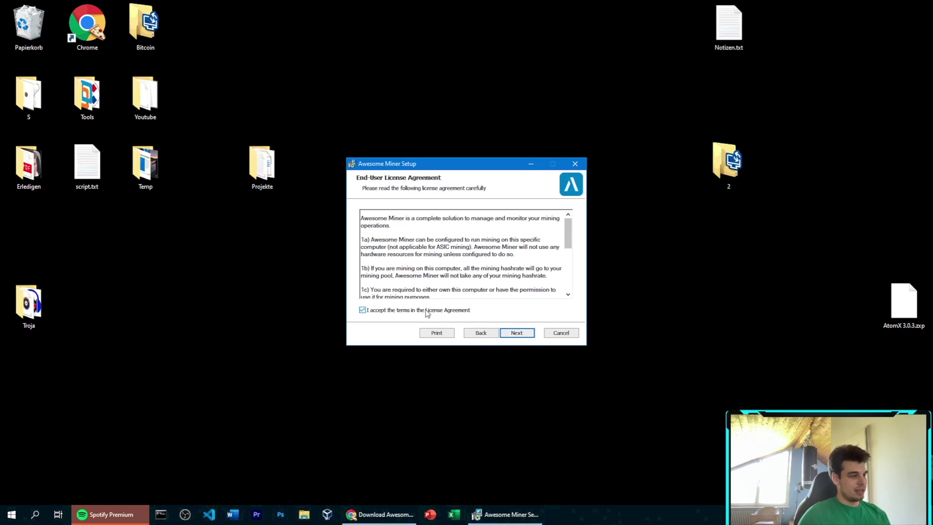
{"action": "left_click", "coordinate": [517, 334]}
{"action": "left_click", "coordinate": [517, 333]}
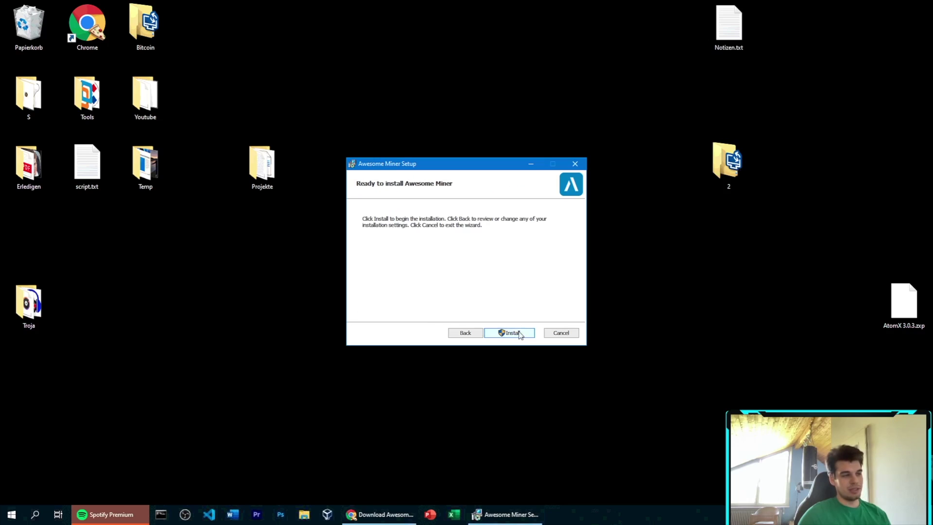
{"action": "left_click", "coordinate": [511, 333]}
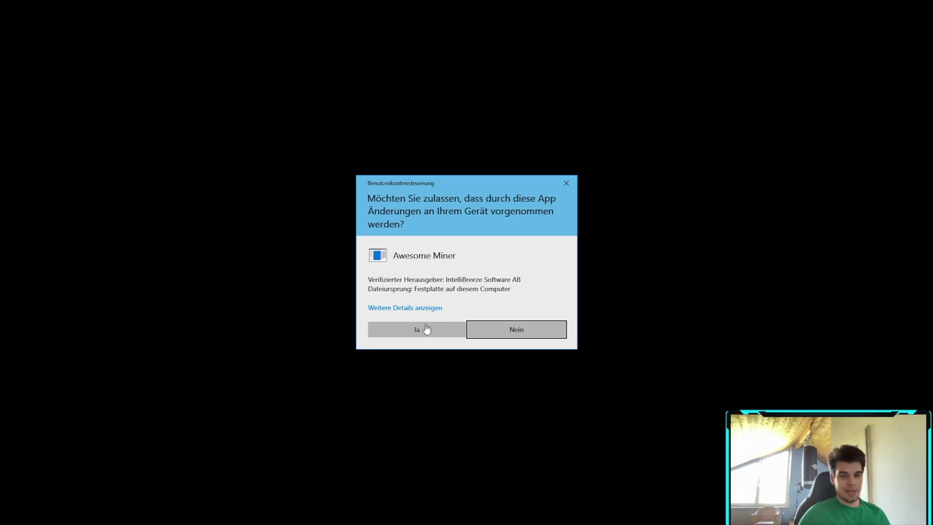
{"action": "left_click", "coordinate": [421, 330]}
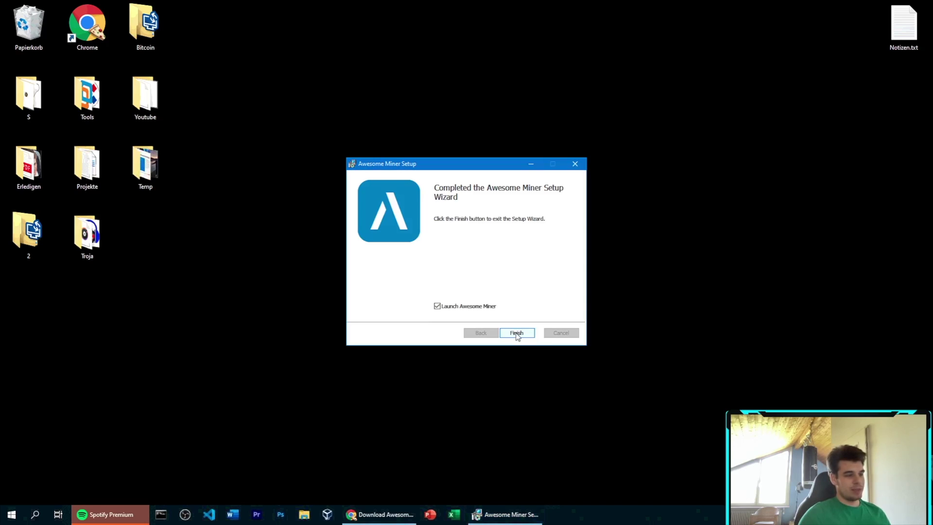
{"action": "left_click", "coordinate": [517, 333]}
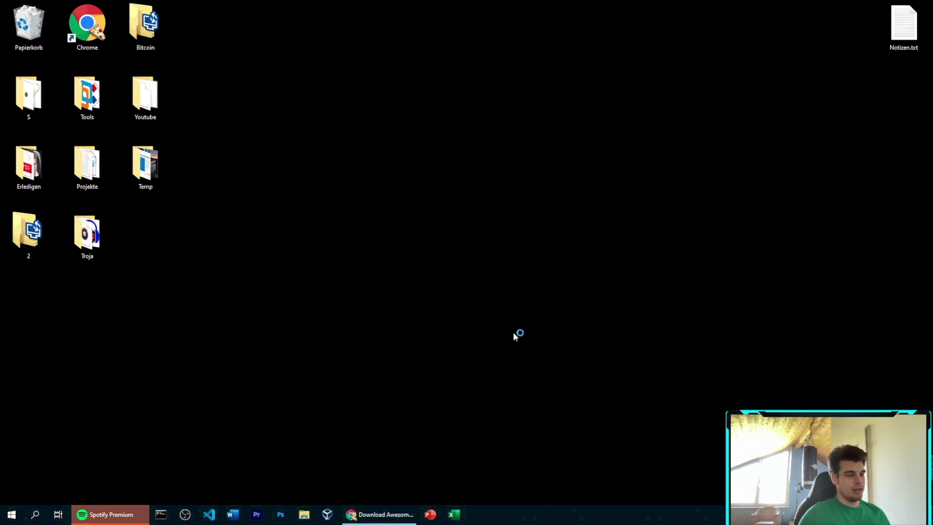
Set the Awesome Miner language to English, then cancel the new-miner wizard and move the main window toward the screen's center
{"action": "left_click", "coordinate": [505, 249]}
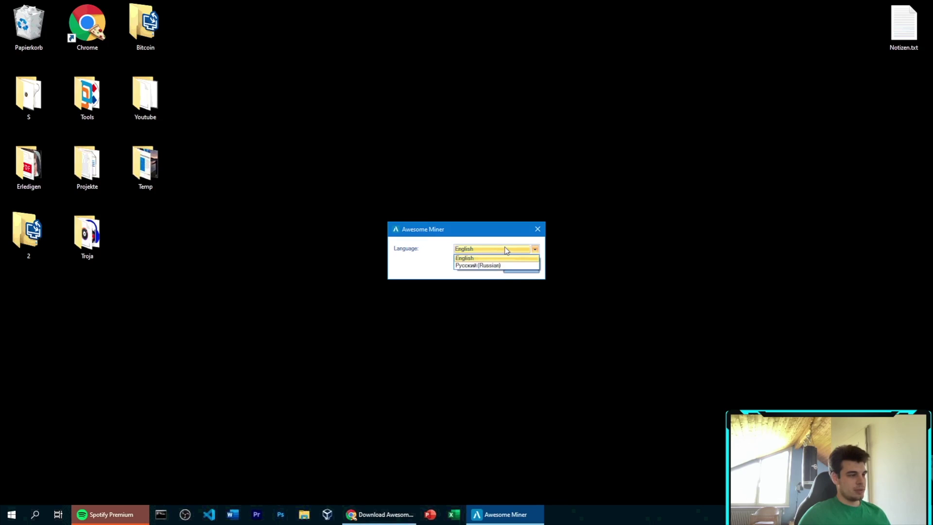
{"action": "left_click", "coordinate": [506, 258]}
{"action": "left_click", "coordinate": [510, 269]}
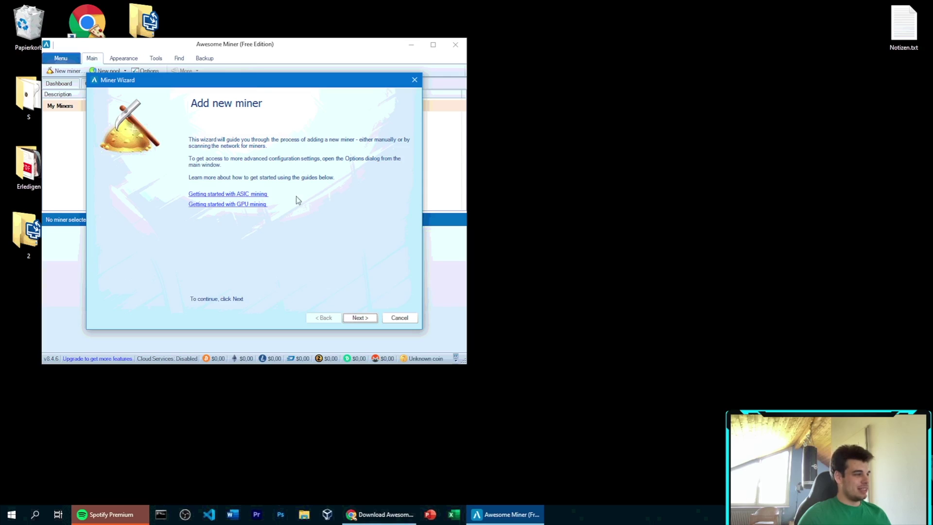
{"action": "key", "text": "Escape"}
{"action": "left_click_drag", "start_coordinate": [258, 46], "coordinate": [442, 100]}
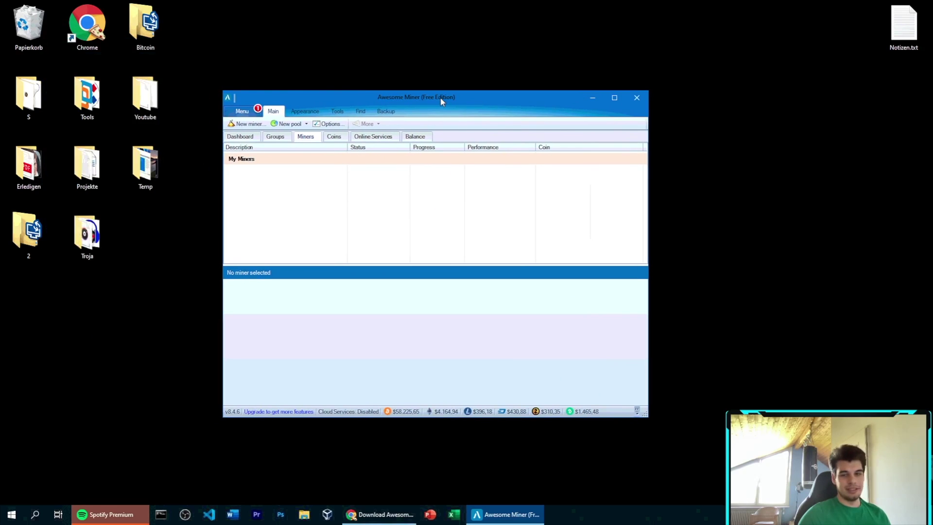
Move the Awesome Miner window closer to the screen's center and start adding a custom mining pool
{"action": "left_click_drag", "start_coordinate": [359, 100], "coordinate": [416, 98]}
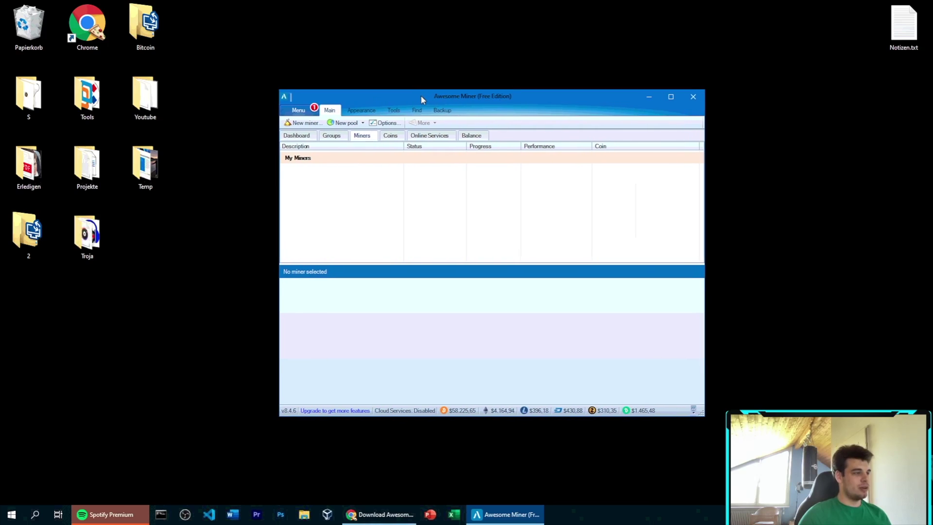
{"action": "left_click", "coordinate": [299, 109]}
{"action": "left_click", "coordinate": [330, 110]}
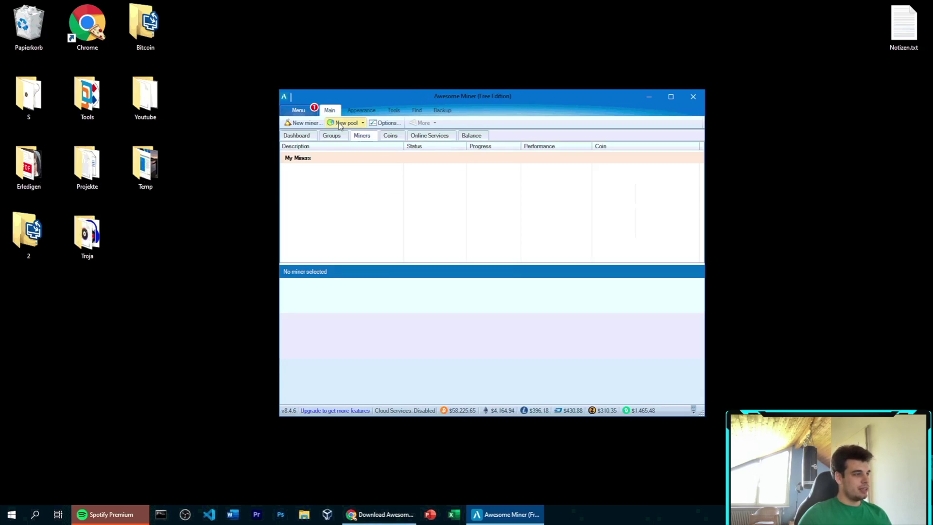
{"action": "left_click", "coordinate": [346, 125]}
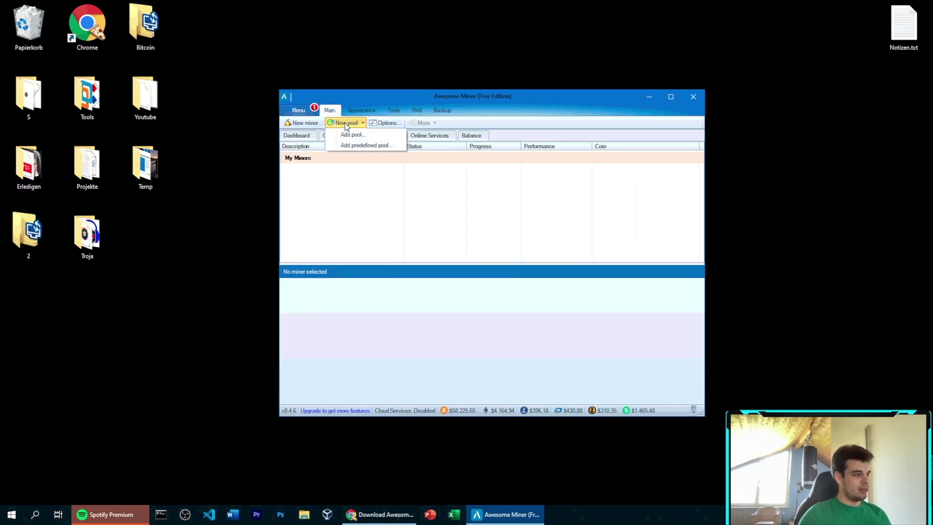
{"action": "left_click", "coordinate": [366, 139]}
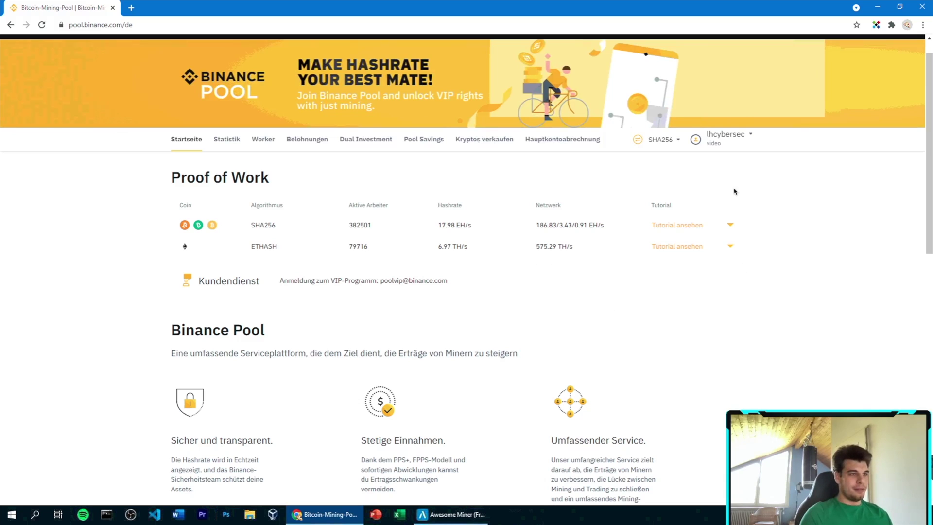
Expand the ETHASH row on the Binance Pool page and copy its mining URL stratum+tcp://ethash.poolbinance.com:1800
{"action": "mouse_move", "coordinate": [719, 140]}
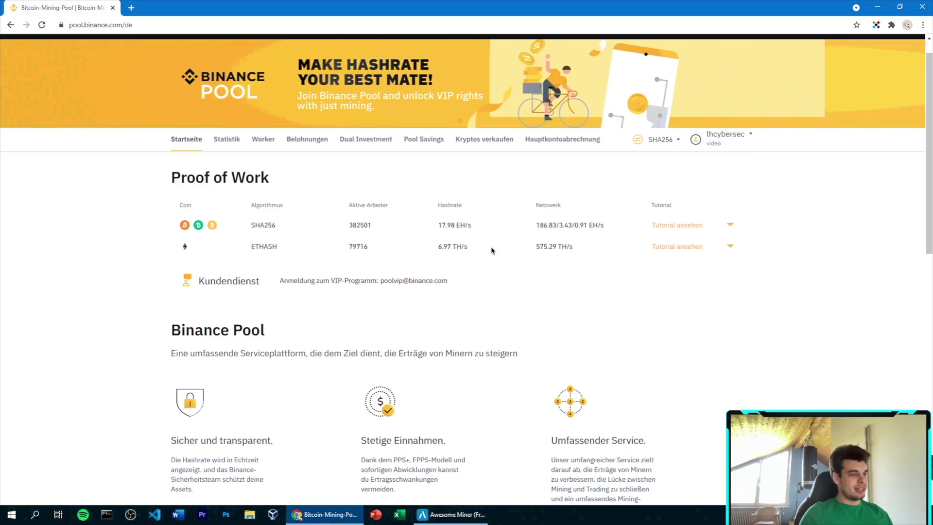
{"action": "left_click", "coordinate": [279, 250]}
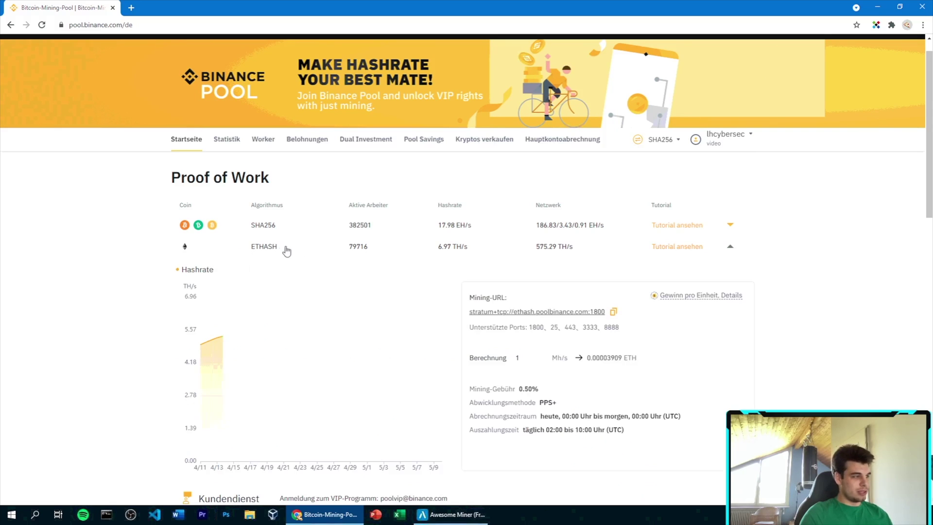
{"action": "scroll", "coordinate": [427, 309], "scroll_direction": "down", "scroll_amount": 1}
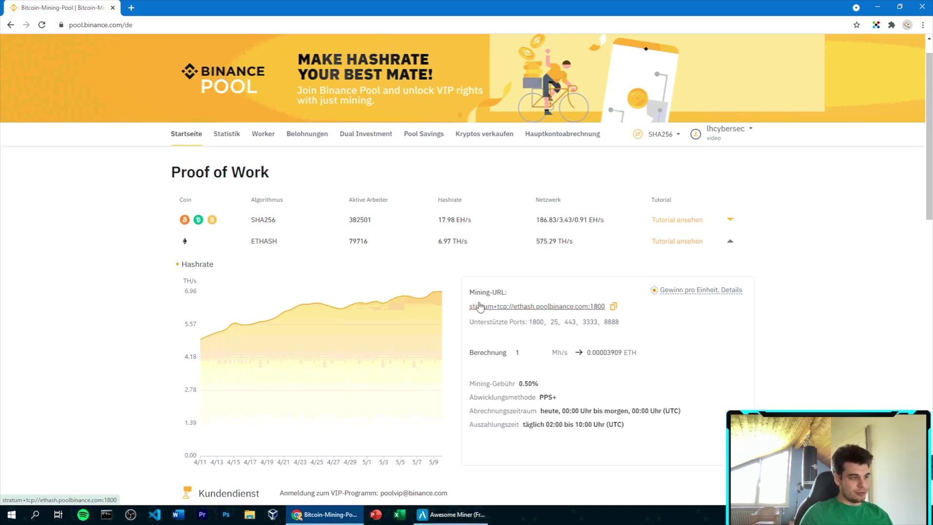
{"action": "scroll", "coordinate": [644, 325], "scroll_direction": "down", "scroll_amount": 1}
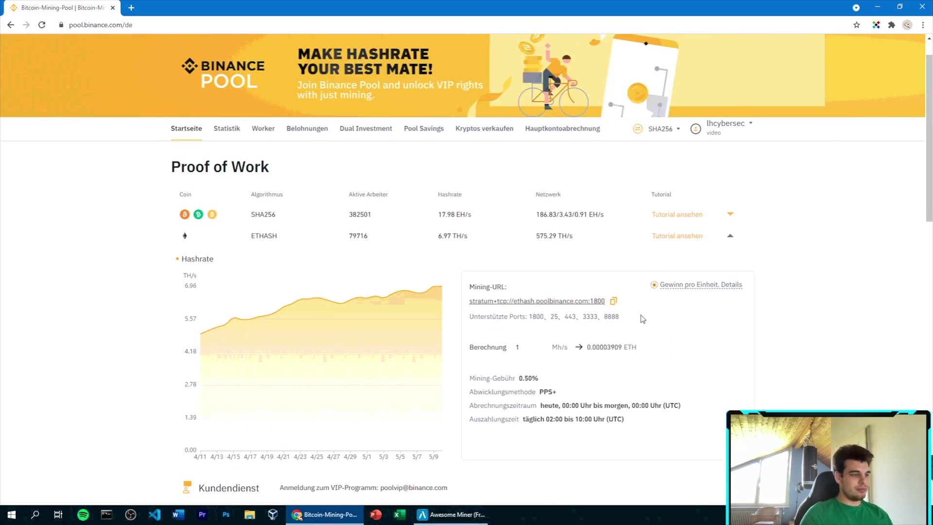
{"action": "left_click", "coordinate": [613, 297]}
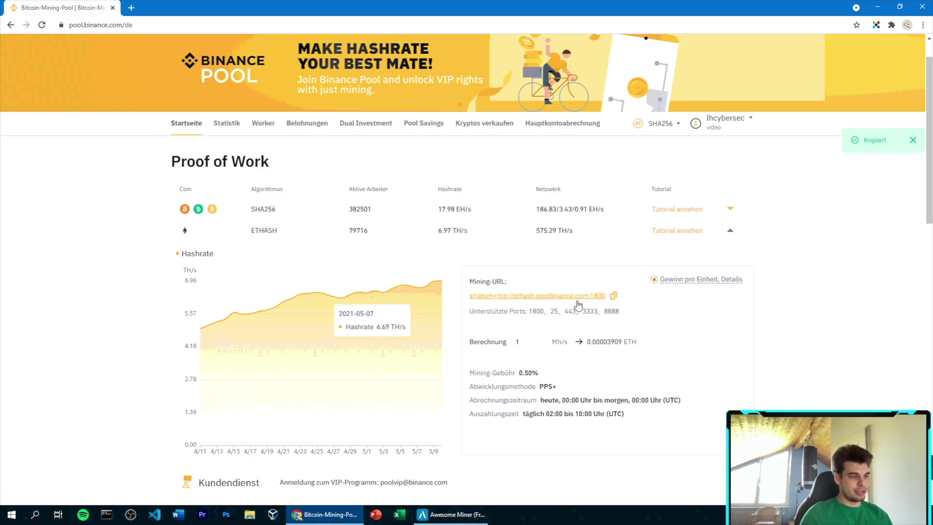
{"action": "left_click_drag", "start_coordinate": [606, 296], "coordinate": [663, 316]}
{"action": "left_click", "coordinate": [656, 322]}
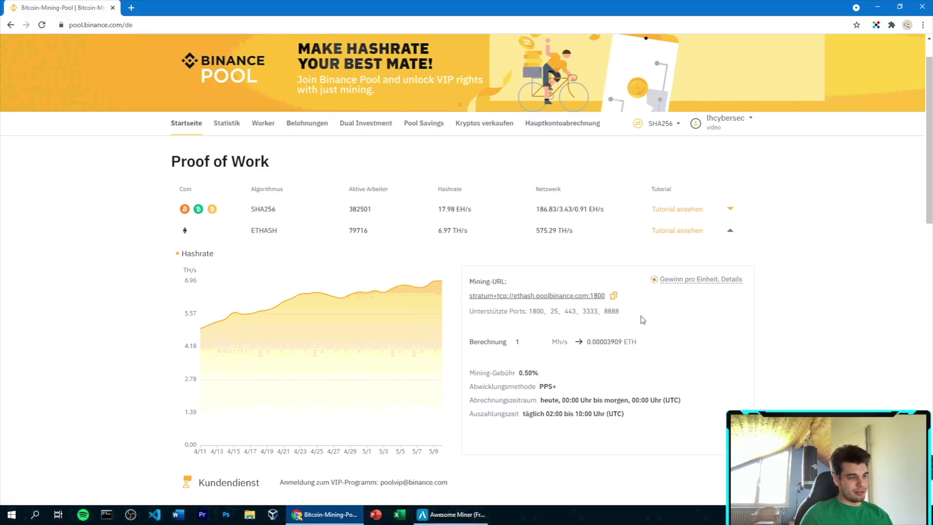
{"action": "left_click", "coordinate": [613, 296]}
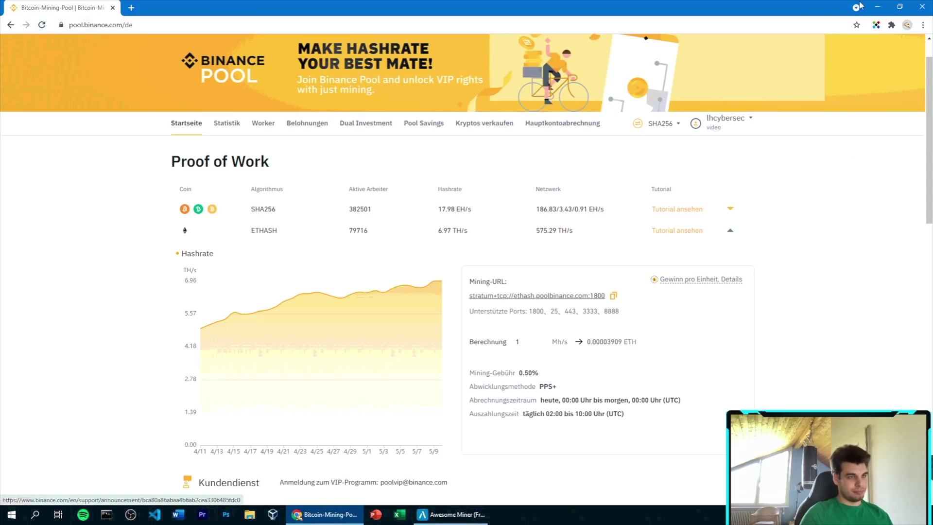
Return to the Awesome Miner pool properties, paste the copied mining URL as the pool connection URL and set the description to eth
{"action": "left_click", "coordinate": [877, 7]}
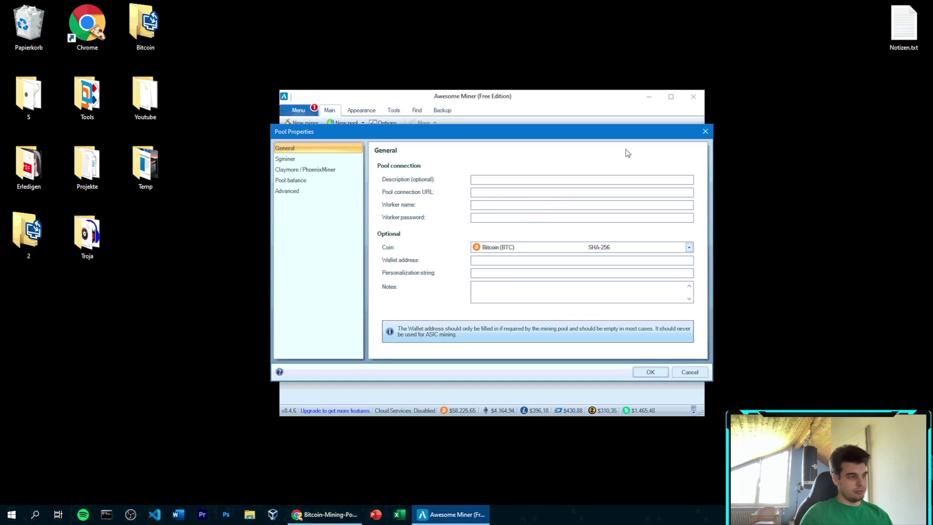
{"action": "right_click", "coordinate": [490, 193]}
{"action": "left_click", "coordinate": [506, 234]}
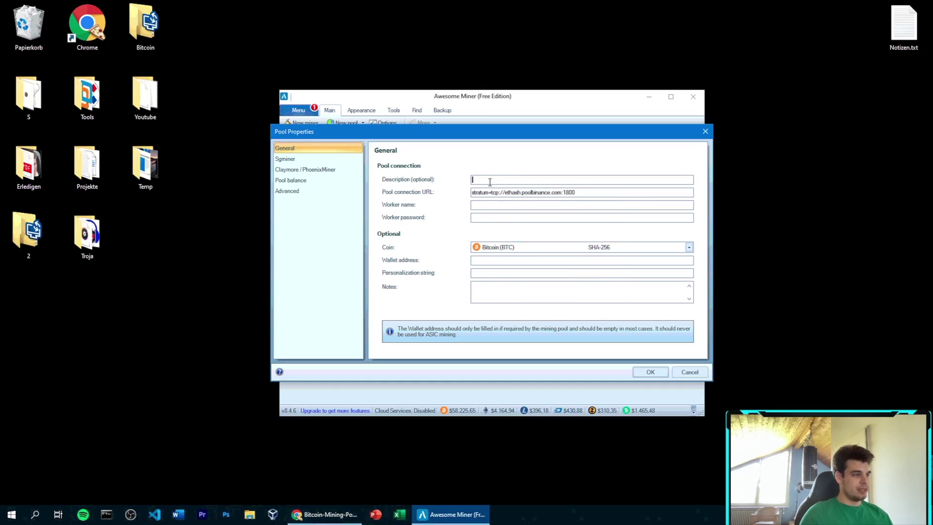
{"action": "type", "text": "eth"}
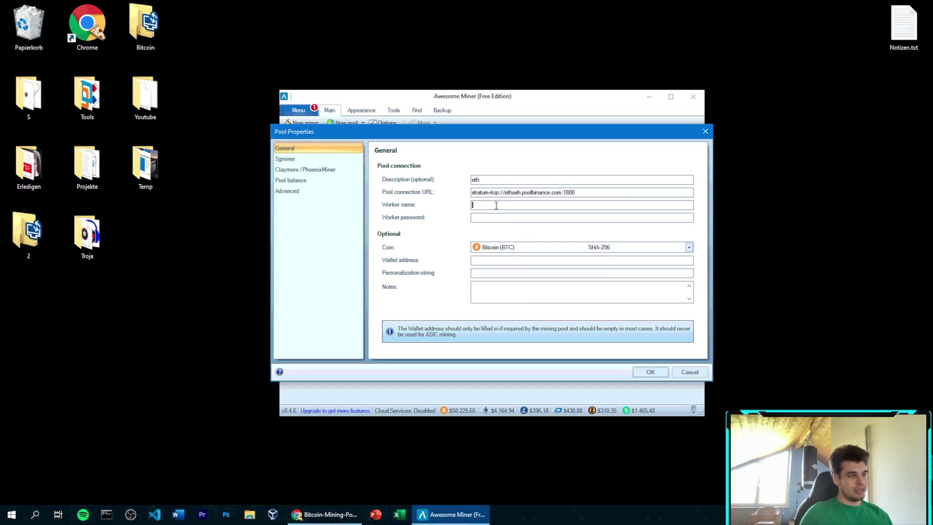
Look up the mining account name on the Binance Pool page and enter it as the pool's worker name
{"action": "mouse_move", "coordinate": [356, 522]}
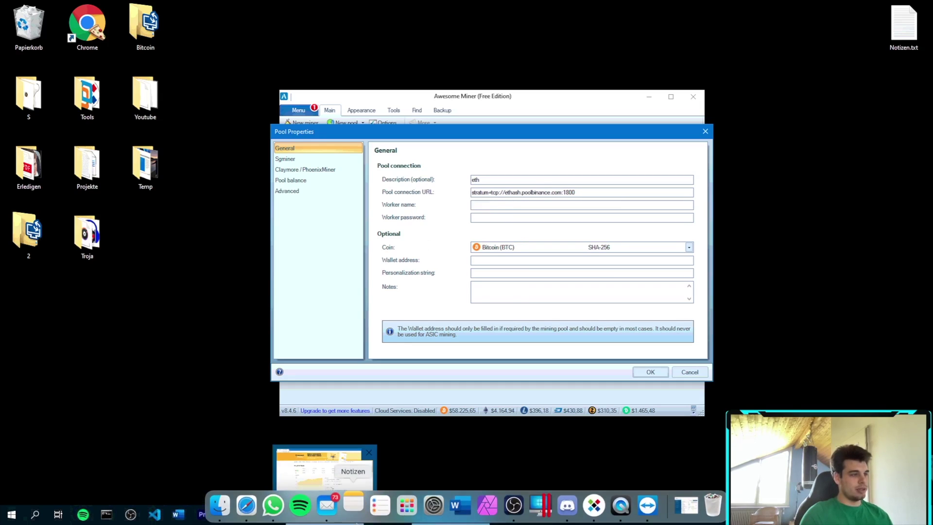
{"action": "left_click", "coordinate": [461, 236]}
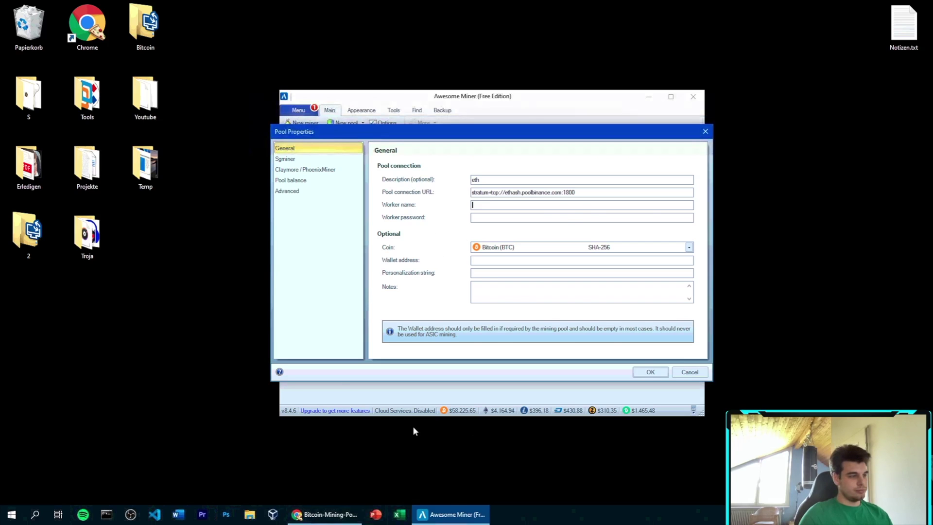
{"action": "left_click", "coordinate": [325, 514]}
{"action": "mouse_move", "coordinate": [719, 131]}
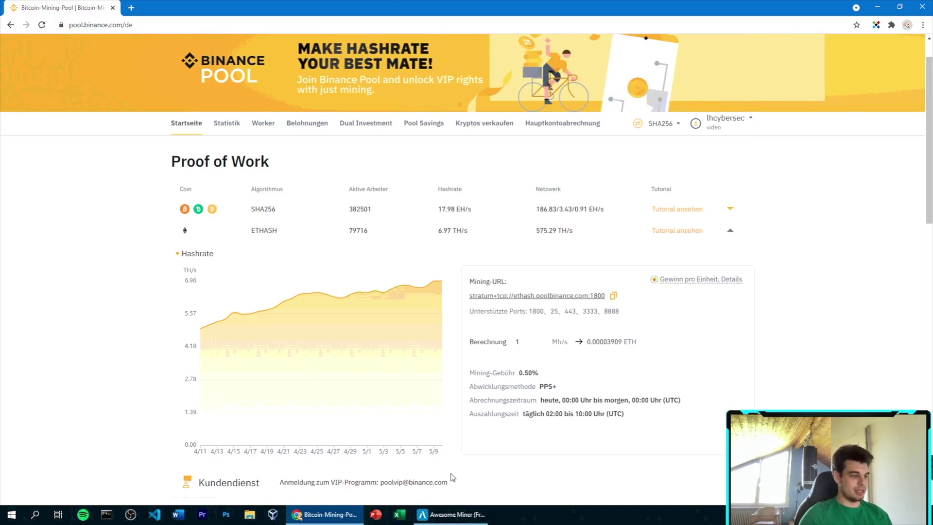
{"action": "left_click", "coordinate": [319, 514]}
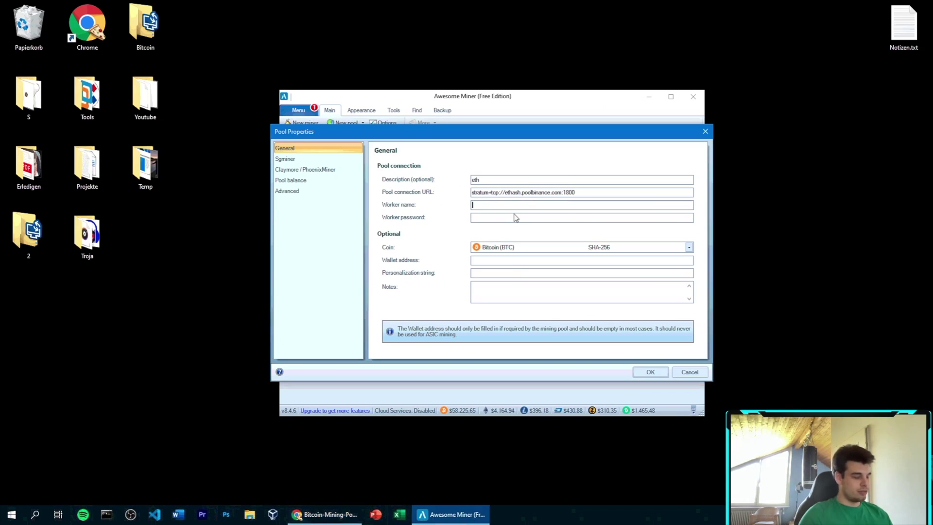
{"action": "type", "text": "hcybersec"}
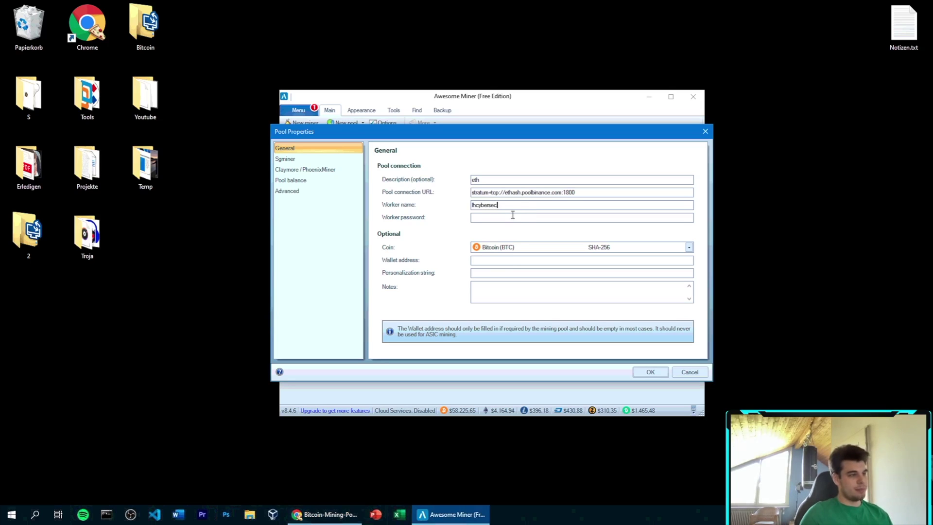
Set the pool's coin to Ethereum (ETH) and save the new pool
{"action": "left_click", "coordinate": [537, 249]}
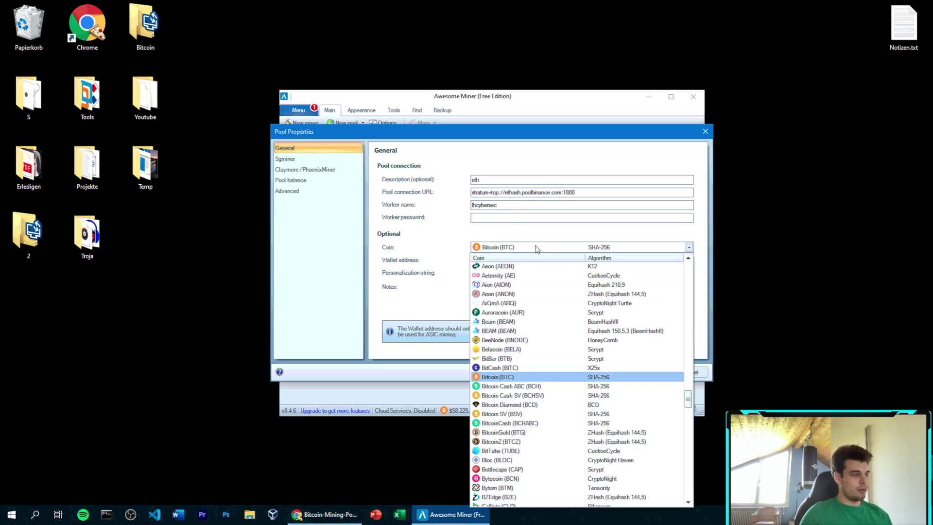
{"action": "type", "text": "ethereum"}
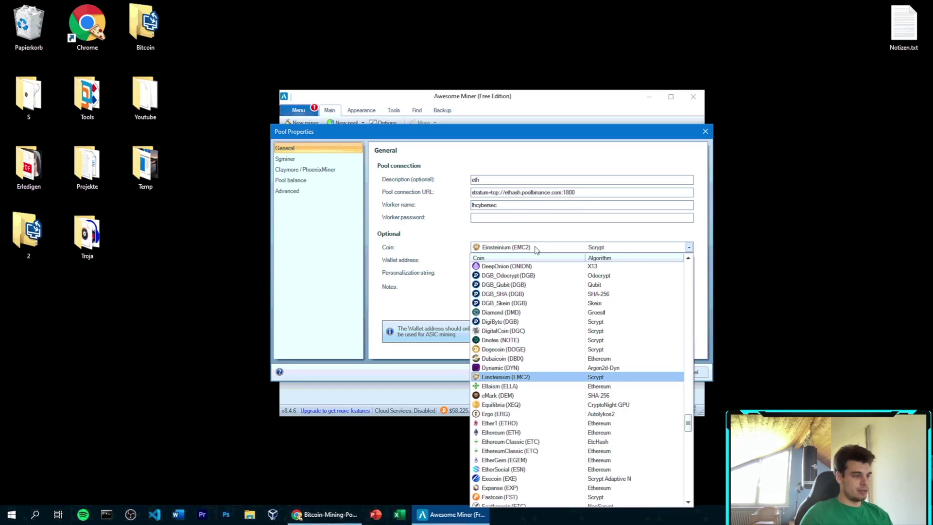
{"action": "left_click", "coordinate": [542, 432]}
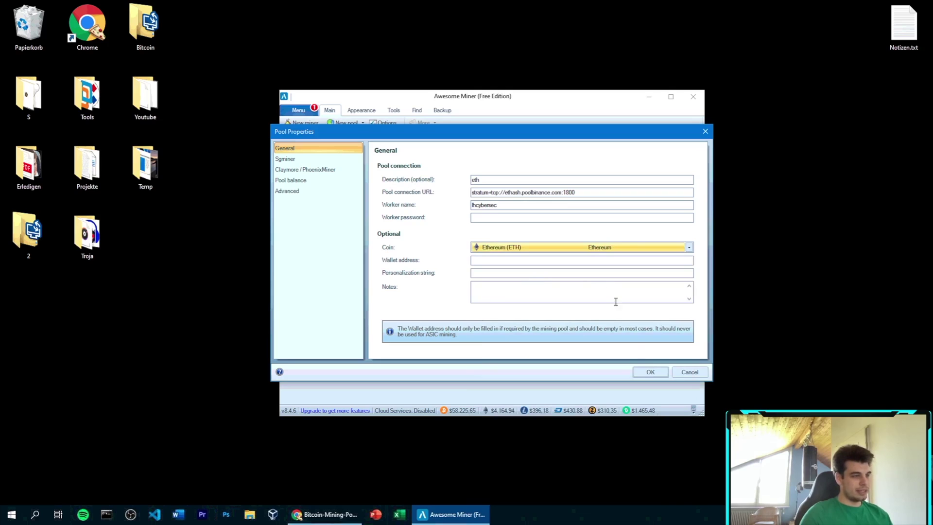
{"action": "left_click", "coordinate": [647, 372]}
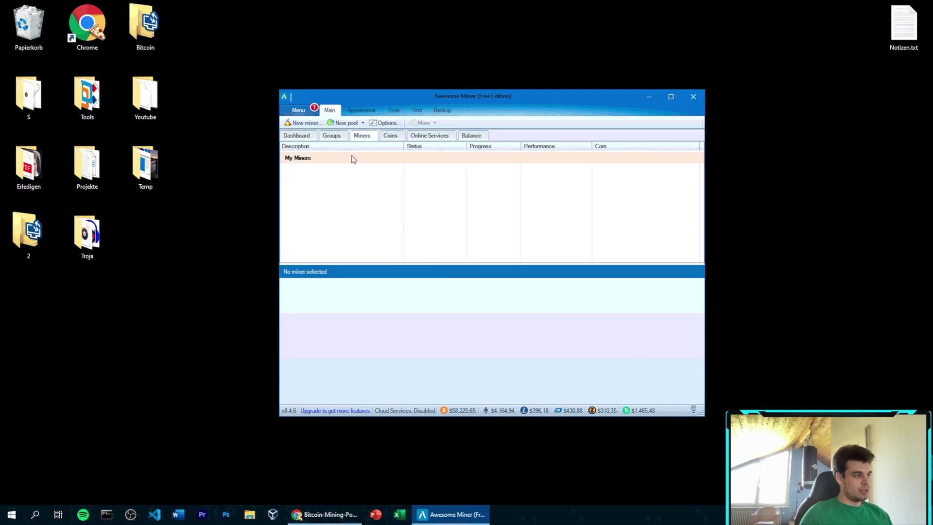
Start the new-miner wizard and choose Managed Miner as the miner type
{"action": "left_click", "coordinate": [363, 124]}
{"action": "left_click", "coordinate": [358, 269]}
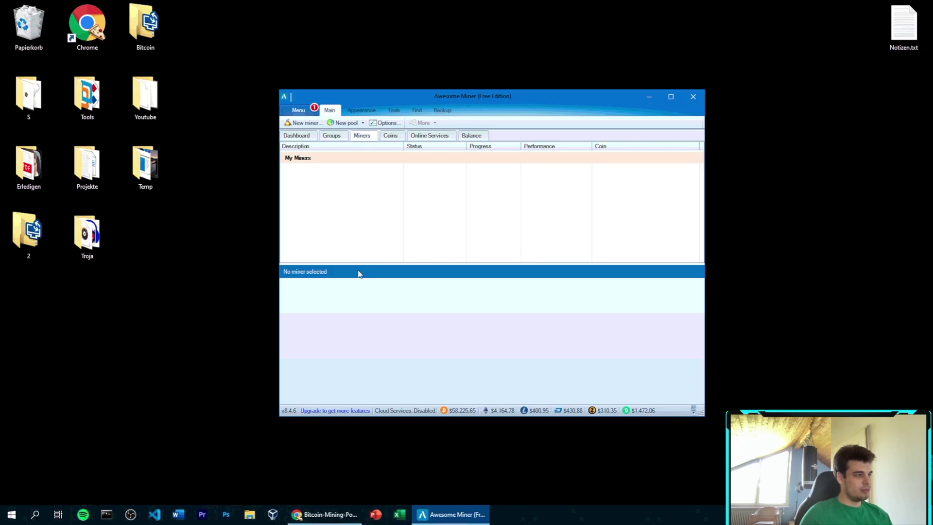
{"action": "left_click", "coordinate": [300, 127]}
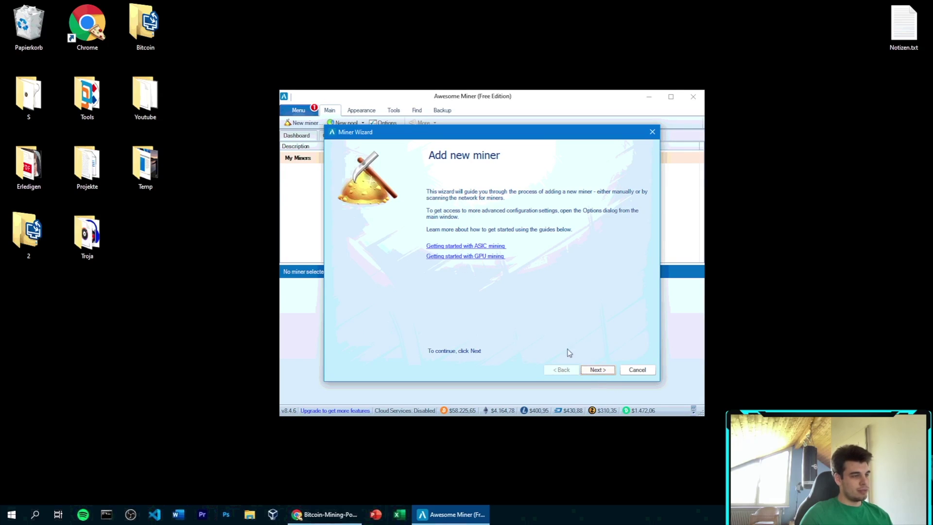
{"action": "left_click", "coordinate": [599, 371]}
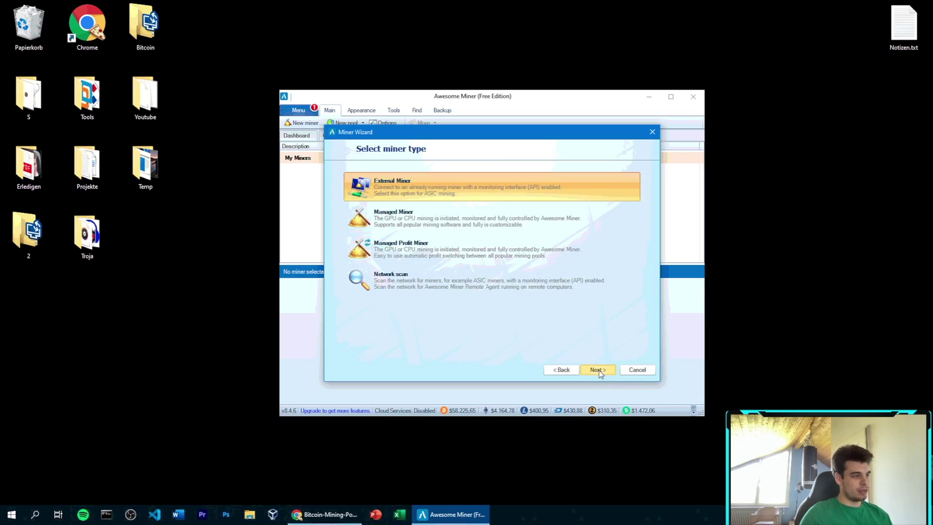
{"action": "left_click", "coordinate": [438, 223]}
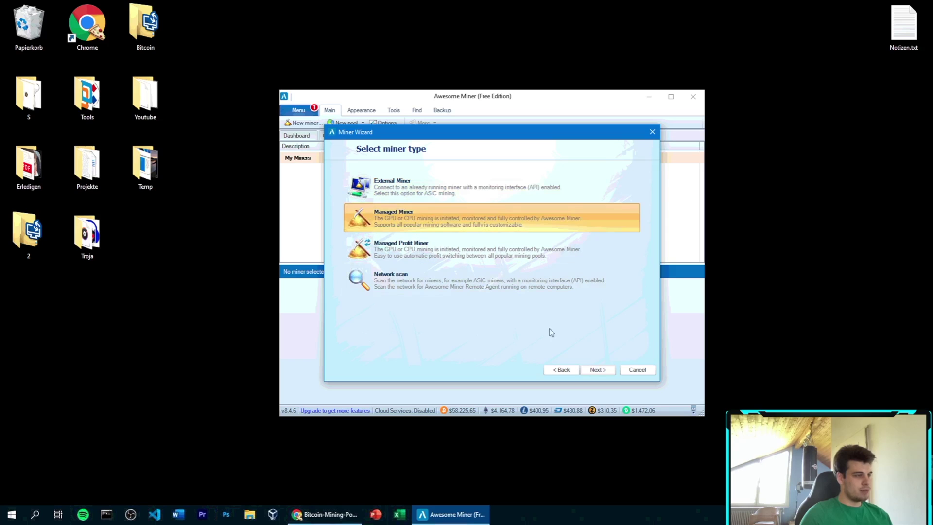
{"action": "left_click", "coordinate": [603, 369]}
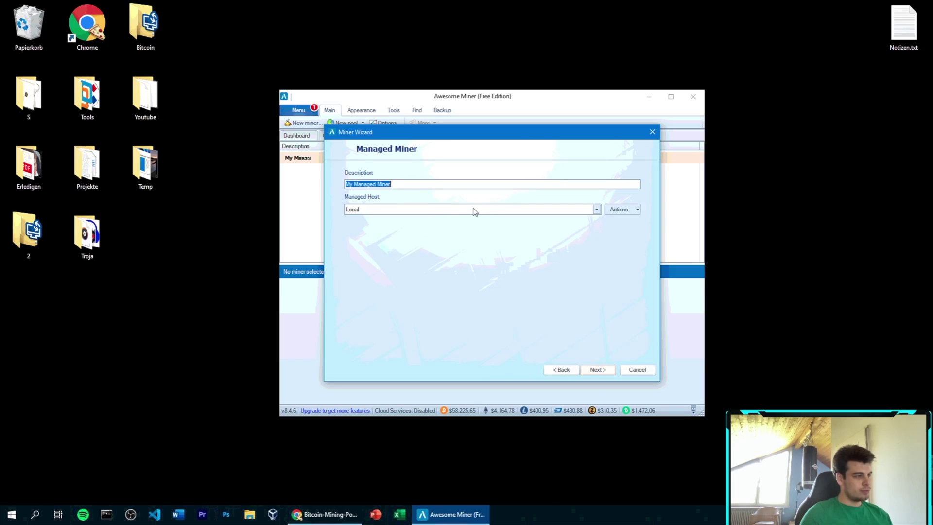
Describe the managed miner as thc, keep Local as its managed host and continue to the pool settings
{"action": "type", "text": "thc"}
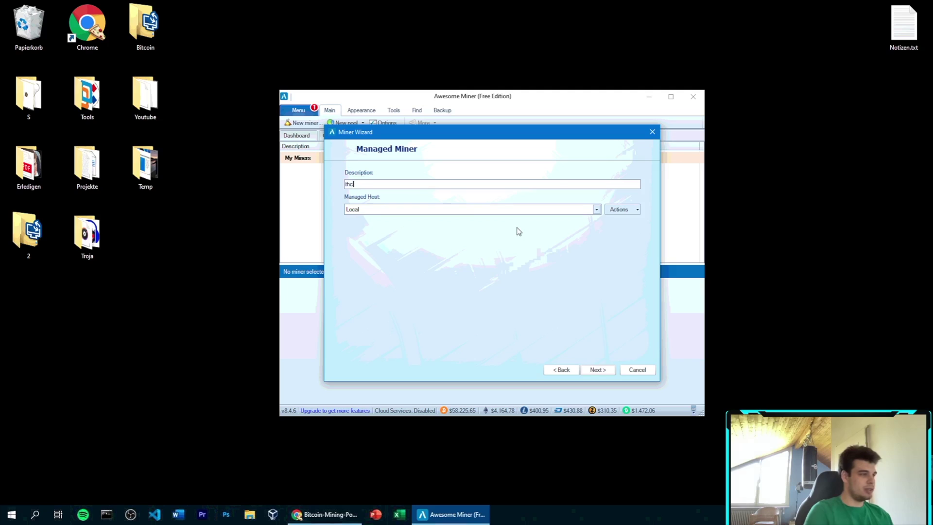
{"action": "left_click", "coordinate": [538, 210]}
{"action": "left_click", "coordinate": [540, 219]}
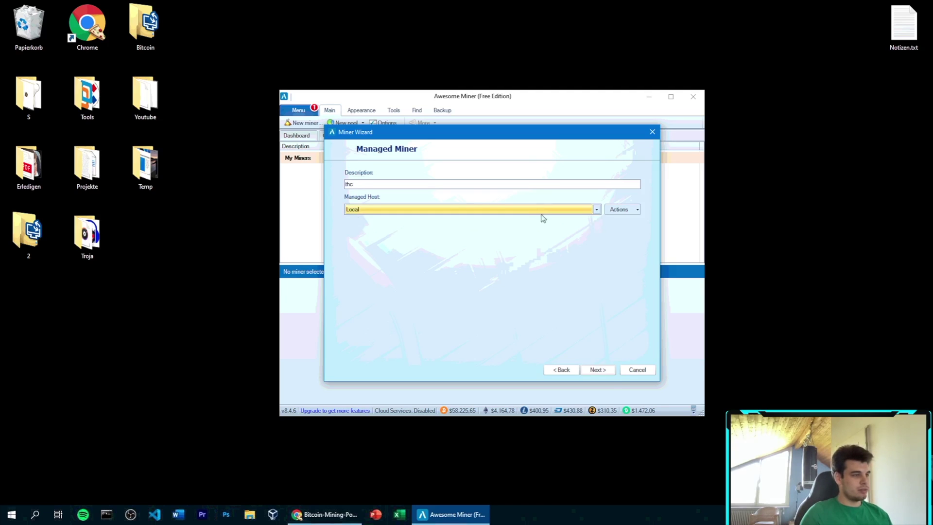
{"action": "left_click", "coordinate": [599, 370]}
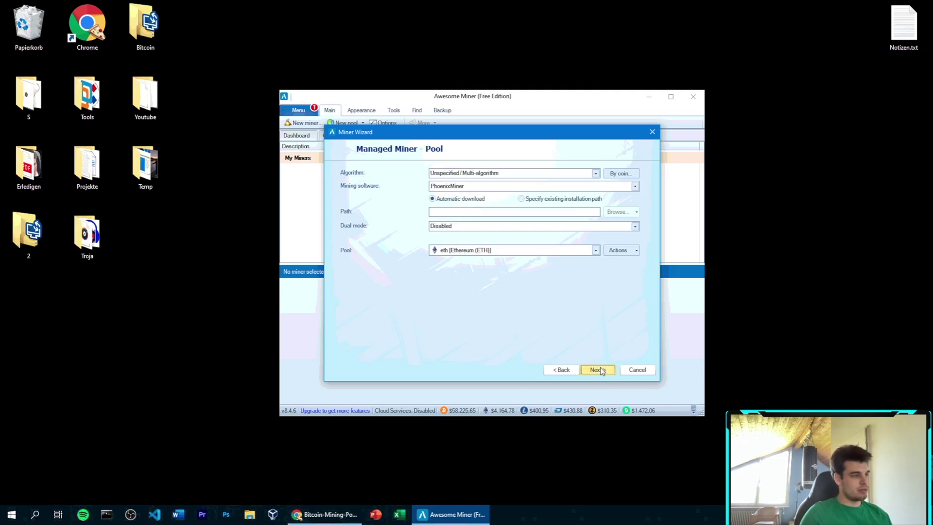
Set the managed miner's algorithm by coin, selecting Ethereum (ETH)
{"action": "left_click", "coordinate": [595, 173]}
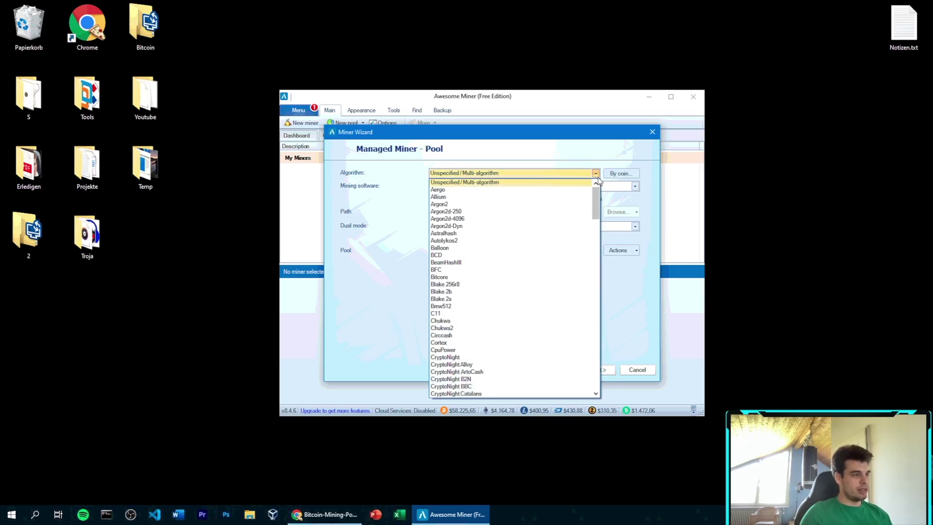
{"action": "left_click", "coordinate": [597, 180]}
{"action": "left_click", "coordinate": [625, 173]}
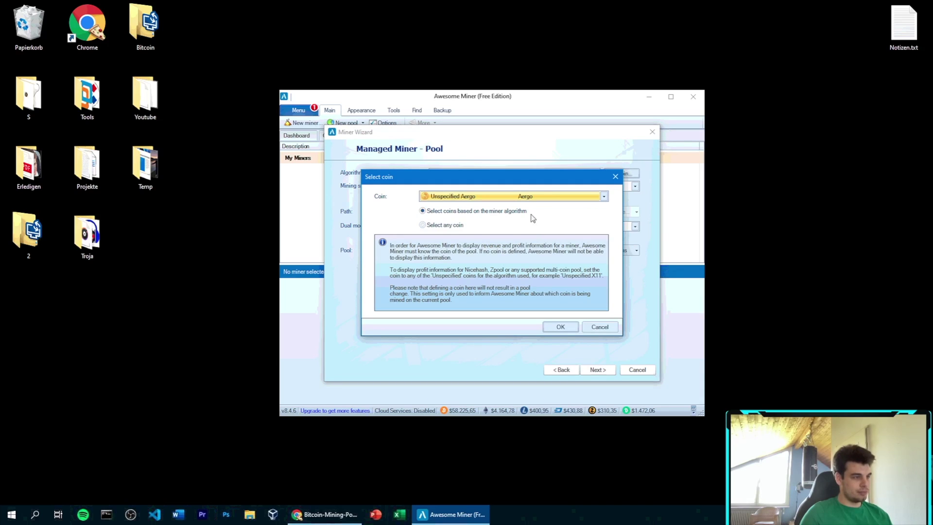
{"action": "left_click", "coordinate": [429, 226]}
{"action": "left_click", "coordinate": [441, 200]}
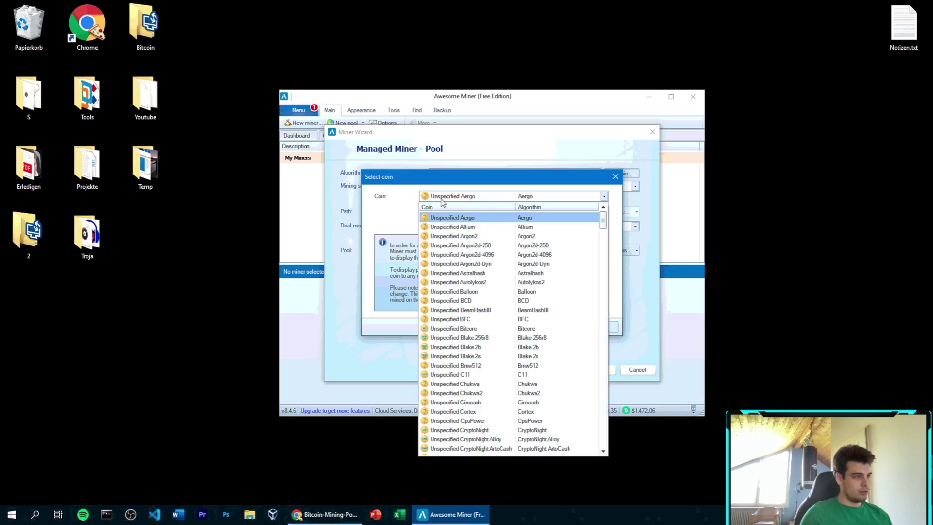
{"action": "type", "text": "ethereum"}
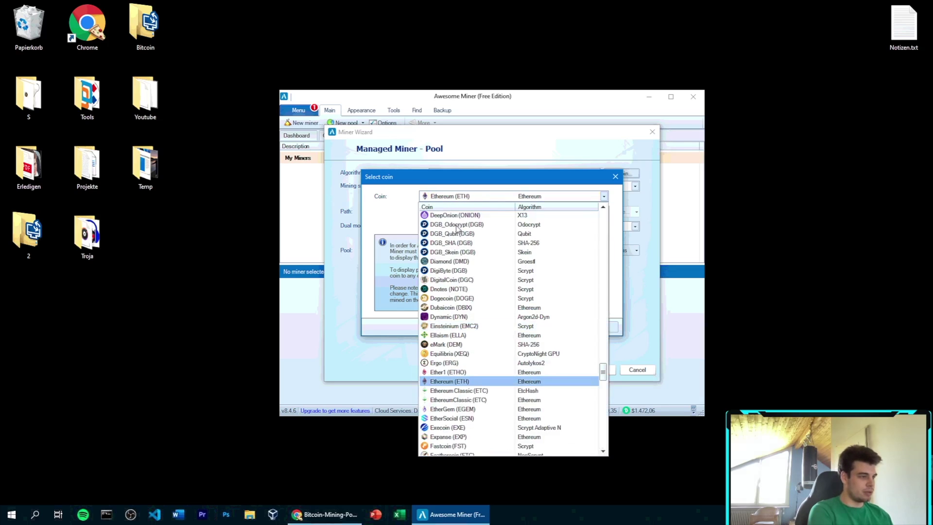
{"action": "key", "text": "Return"}
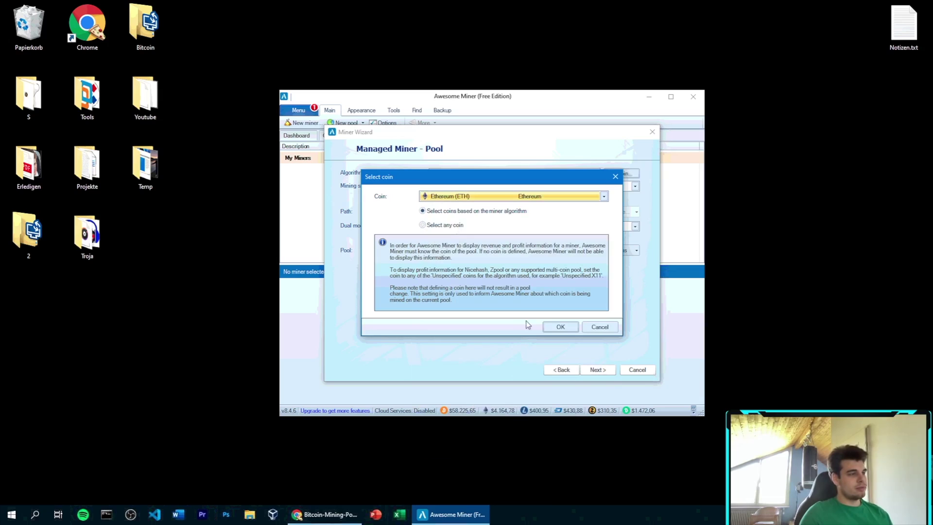
{"action": "left_click", "coordinate": [560, 327]}
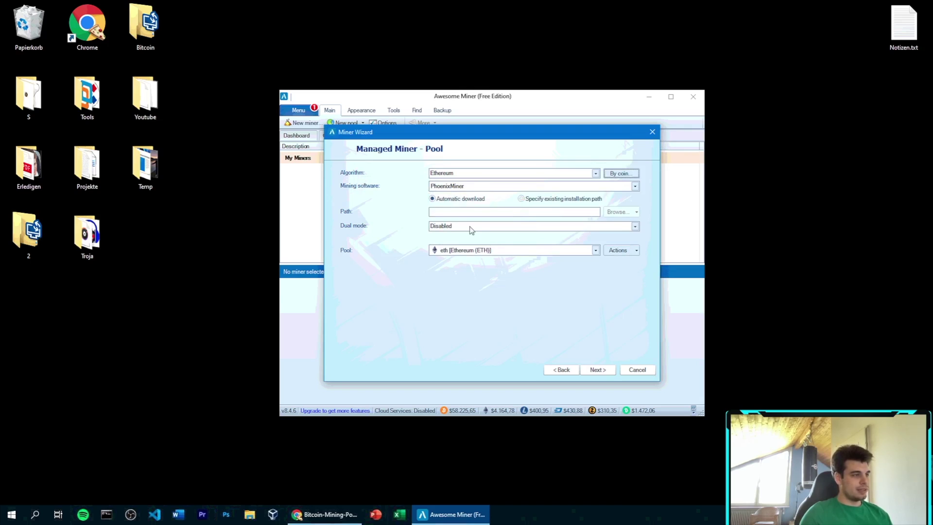
Keep PhoenixMiner with automatic download and the eth pool, assign the miner to the My Miners group and finish the wizard
{"action": "mouse_move", "coordinate": [484, 191]}
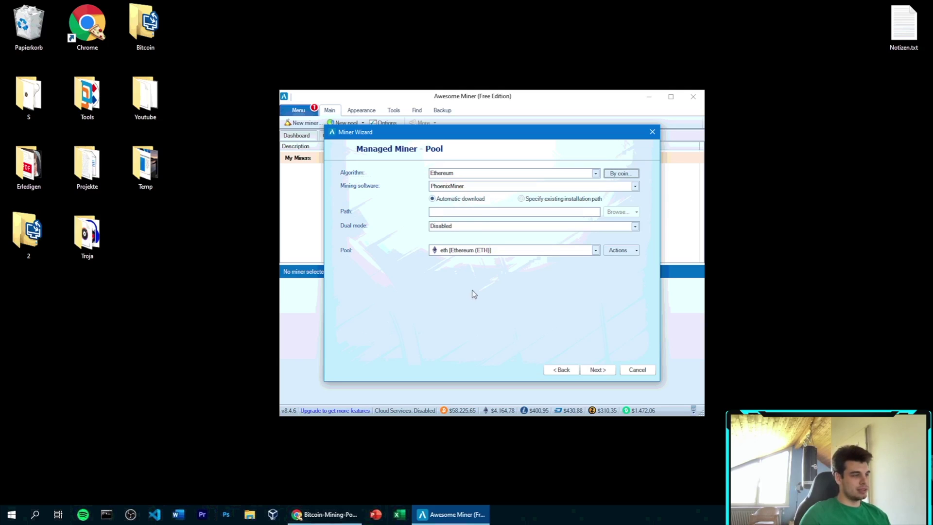
{"action": "left_click", "coordinate": [598, 370]}
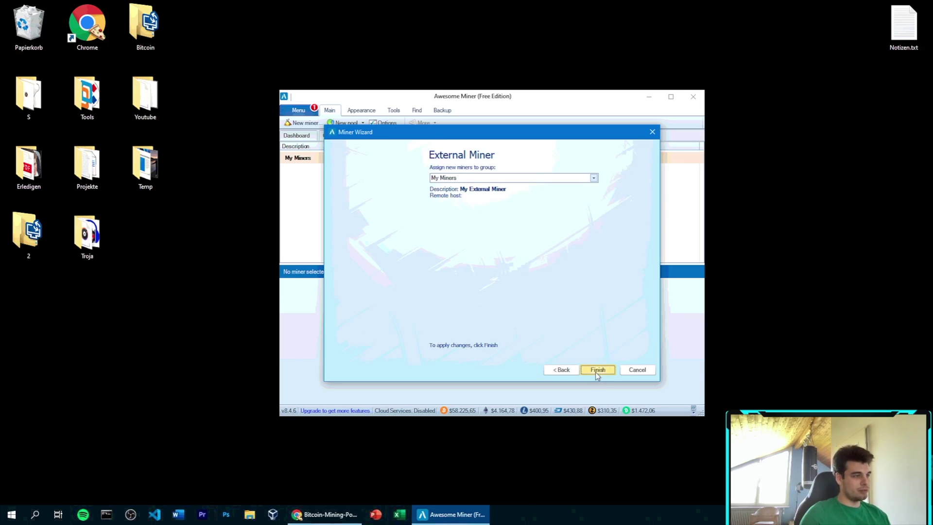
{"action": "left_click", "coordinate": [481, 179]}
{"action": "left_click", "coordinate": [483, 180]}
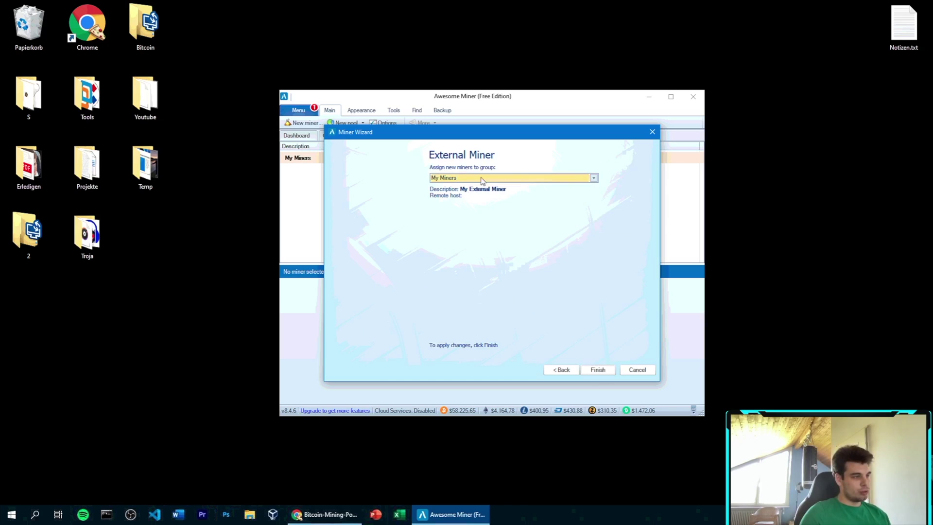
{"action": "left_click", "coordinate": [597, 370]}
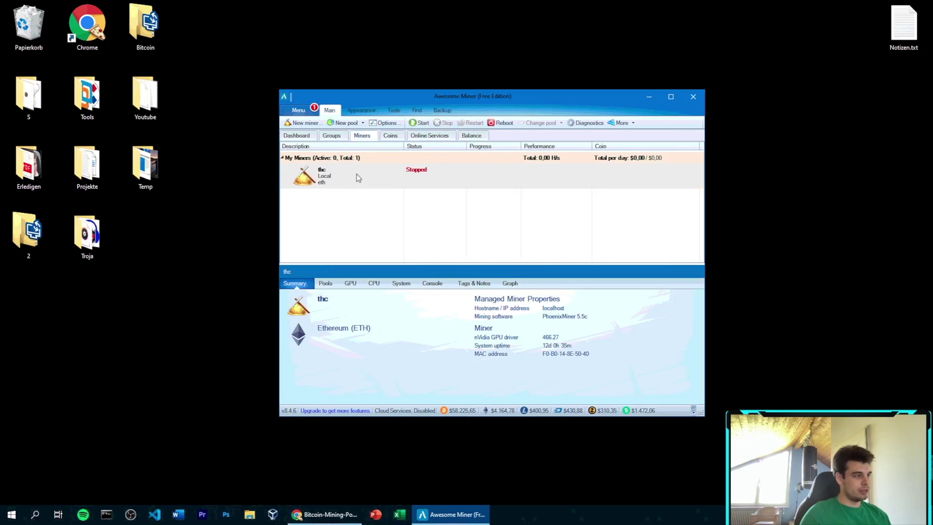
Start mining with the thc managed miner
{"action": "left_click", "coordinate": [325, 179]}
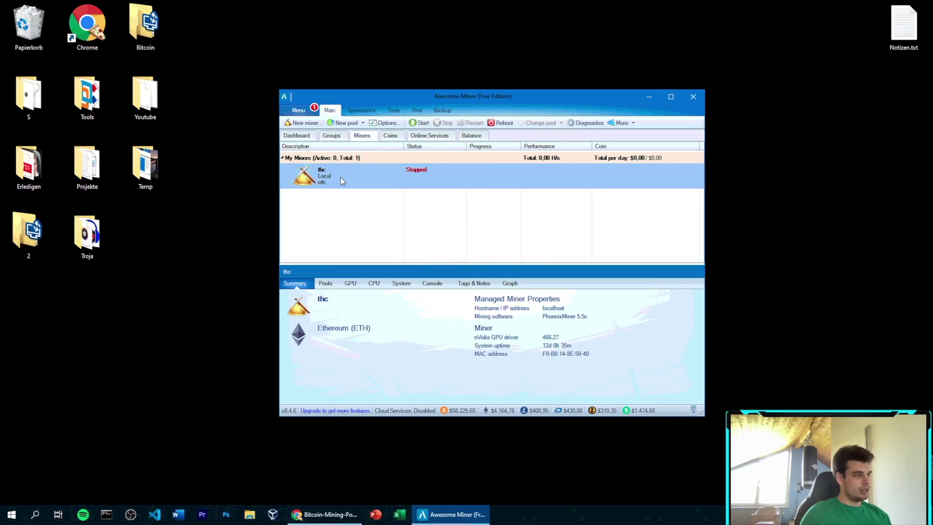
{"action": "right_click", "coordinate": [398, 175]}
{"action": "left_click", "coordinate": [416, 268]}
{"action": "left_click", "coordinate": [607, 232]}
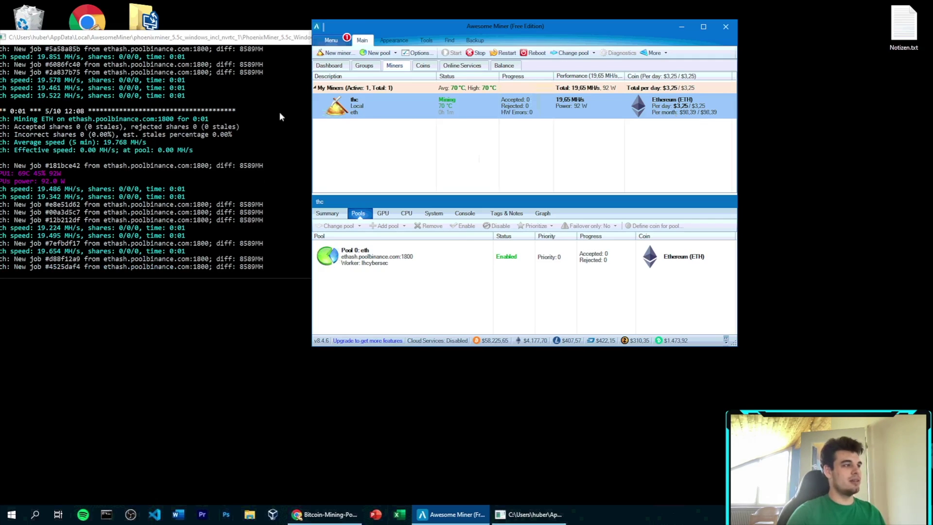
Set the display currency to EUR - Euro in the profitability options
{"action": "left_click", "coordinate": [418, 54]}
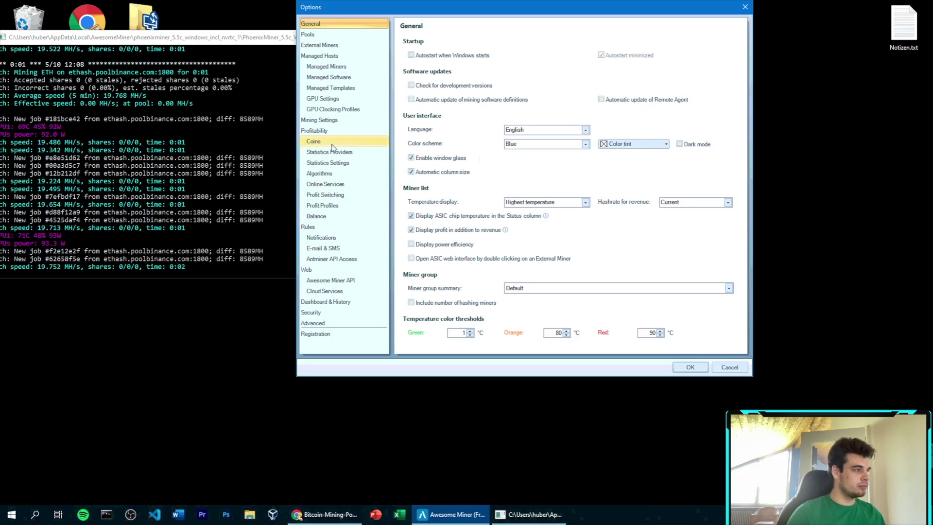
{"action": "left_click", "coordinate": [327, 132]}
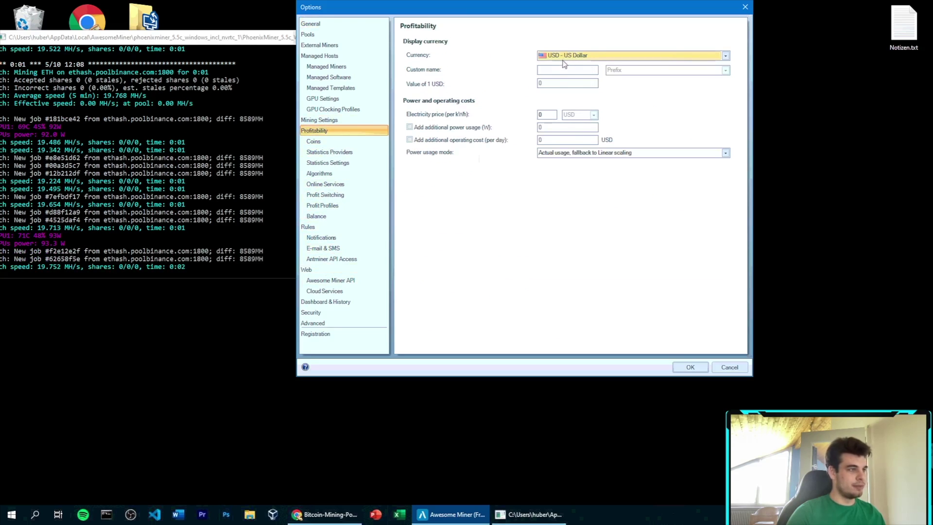
{"action": "left_click", "coordinate": [578, 57]}
{"action": "key", "text": "e"}
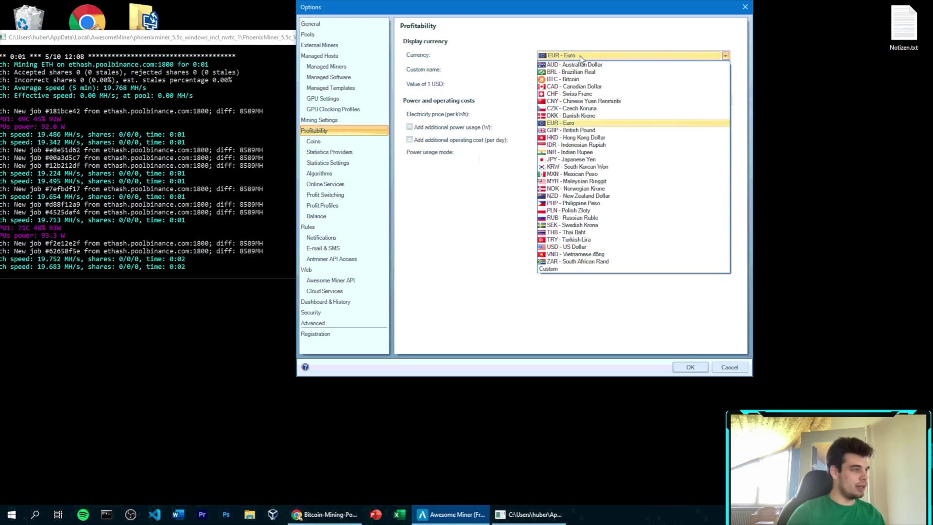
{"action": "left_click", "coordinate": [579, 123]}
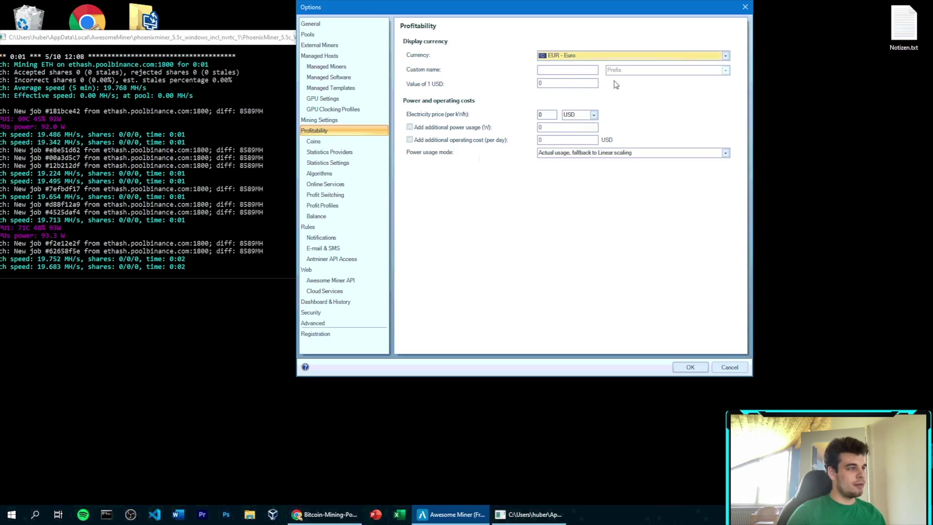
Set the electricity price to 0.24 EUR per kWh
{"action": "left_click", "coordinate": [594, 114]}
{"action": "left_click", "coordinate": [586, 134]}
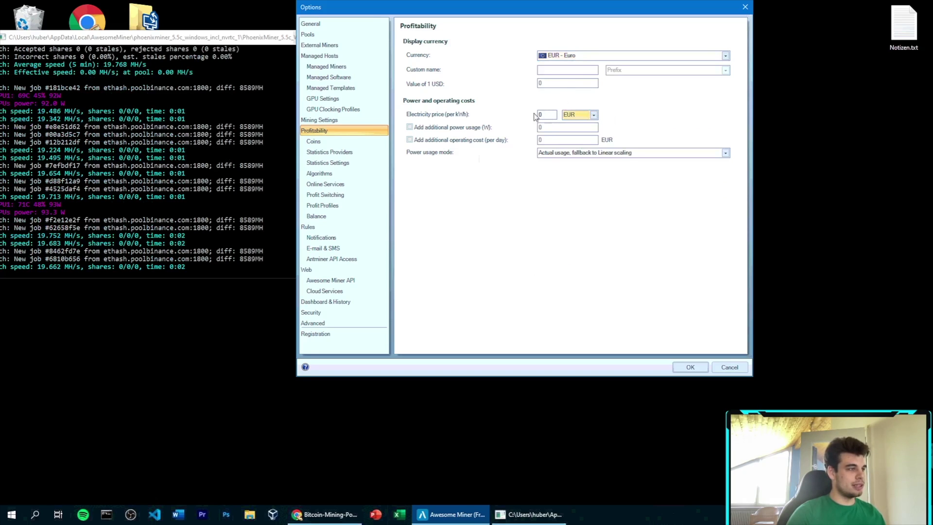
{"action": "double_click", "coordinate": [542, 115]}
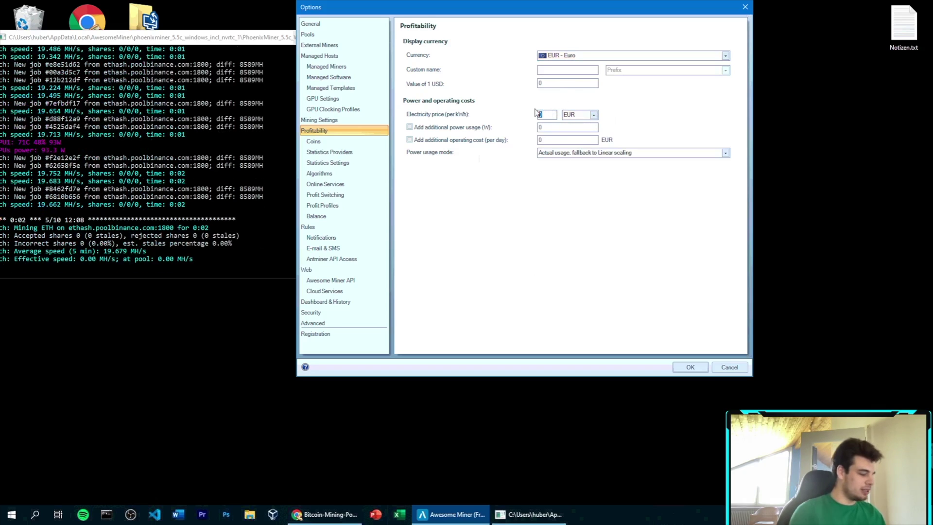
{"action": "type", "text": "0.24"}
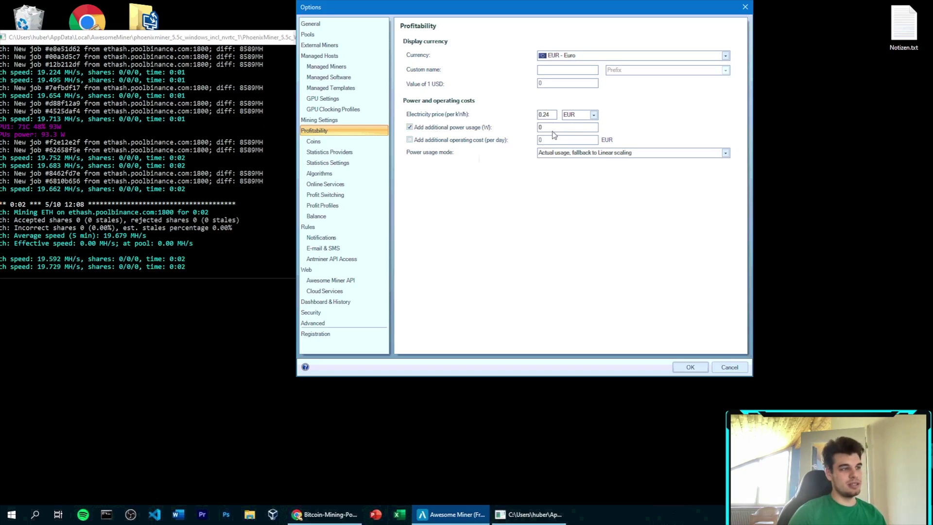
Set the additional power usage to 5 W and save the options
{"action": "double_click", "coordinate": [551, 128]}
{"action": "type", "text": "5"}
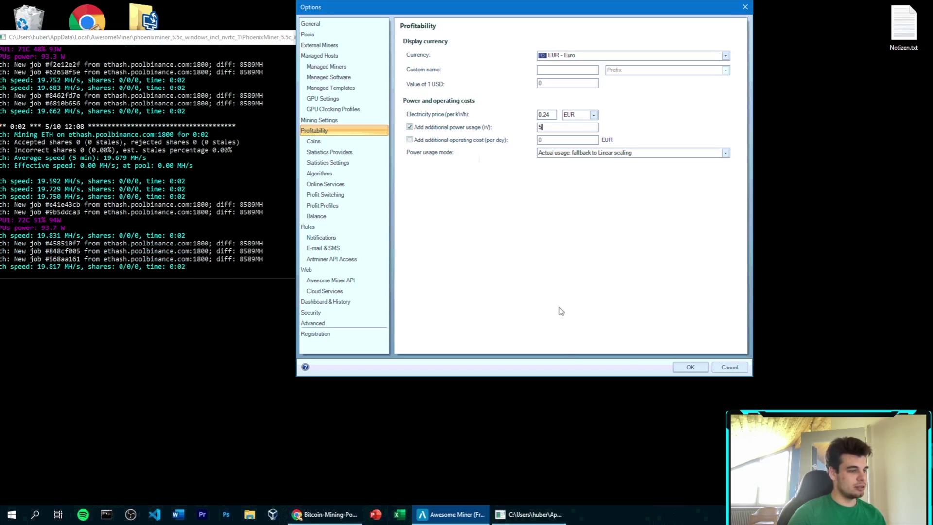
{"action": "left_click", "coordinate": [697, 368]}
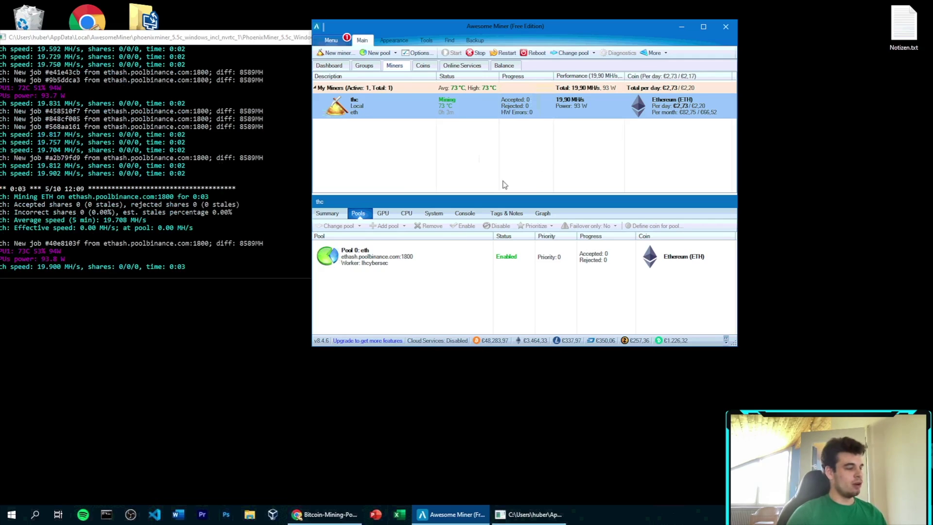
Switch to Chrome, reload the Binance Pool statistics and compare the hashrate and active workers with the running miner in Awesome Miner
{"action": "left_click", "coordinate": [341, 508]}
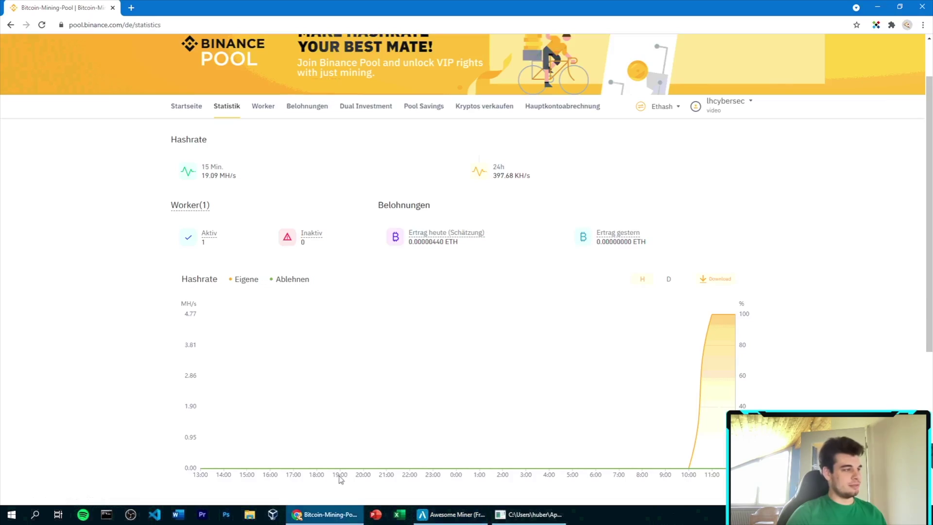
{"action": "left_click", "coordinate": [43, 26]}
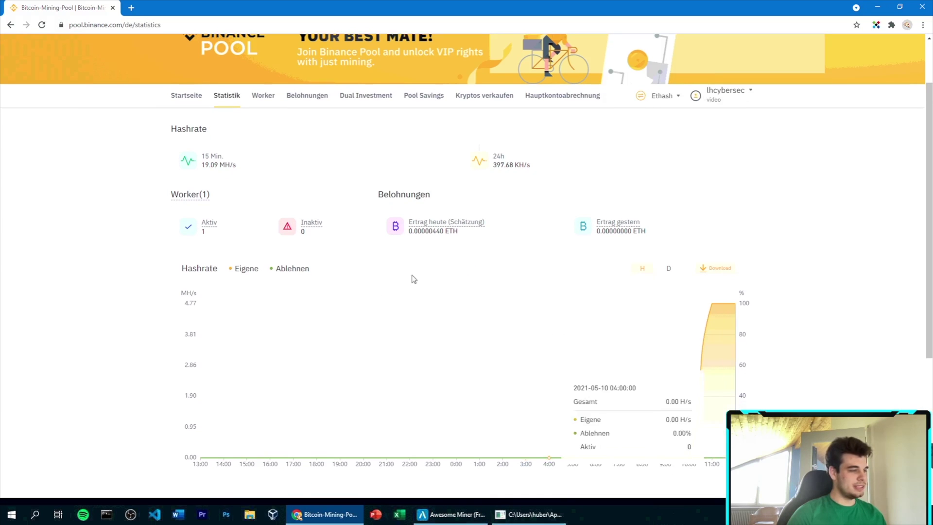
{"action": "mouse_move", "coordinate": [218, 228]}
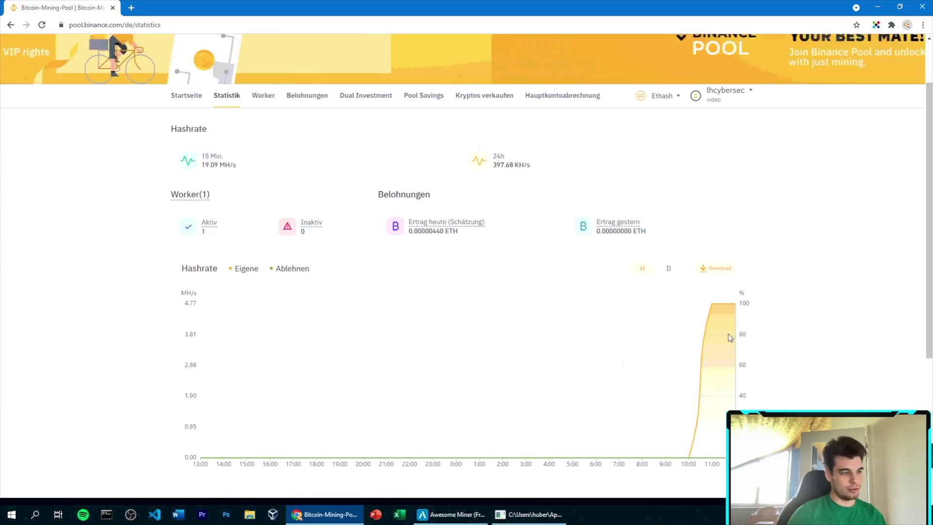
{"action": "mouse_move", "coordinate": [711, 374]}
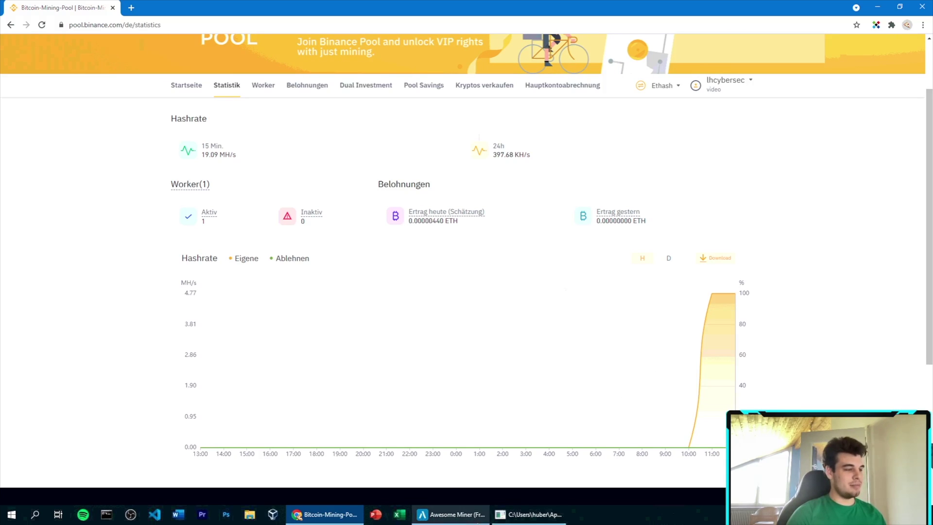
{"action": "left_click", "coordinate": [477, 522]}
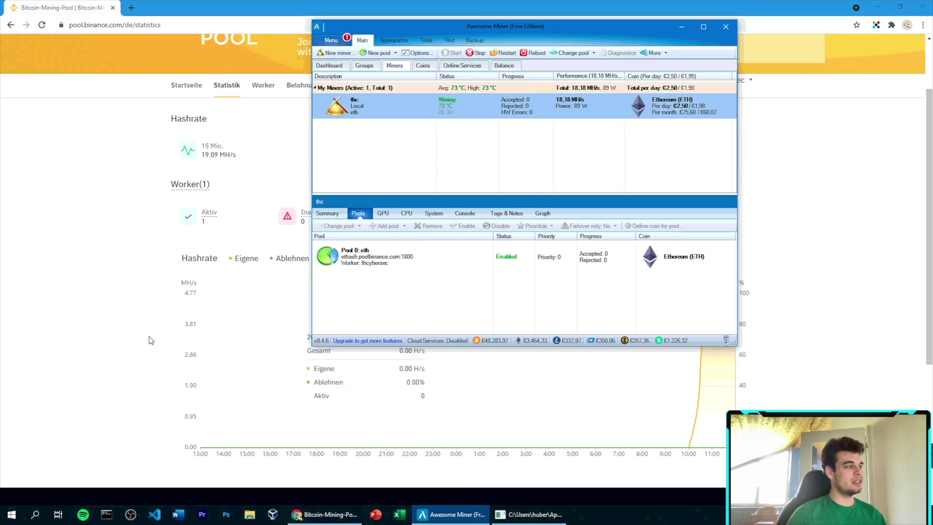
{"action": "mouse_move", "coordinate": [254, 300]}
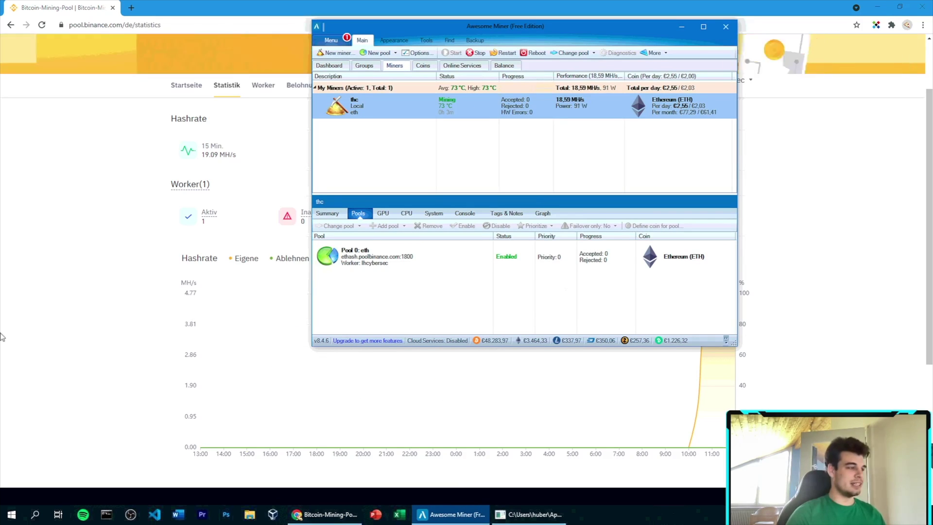
{"action": "left_click", "coordinate": [276, 313]}
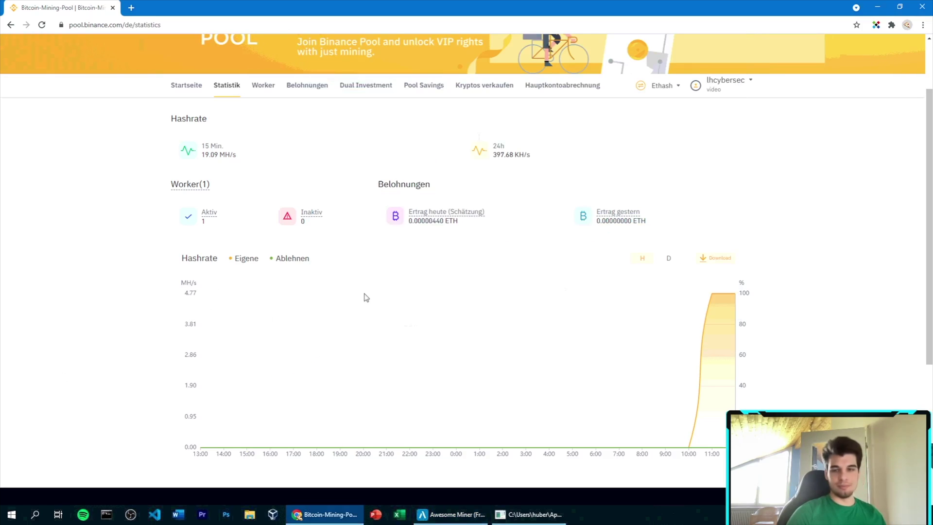